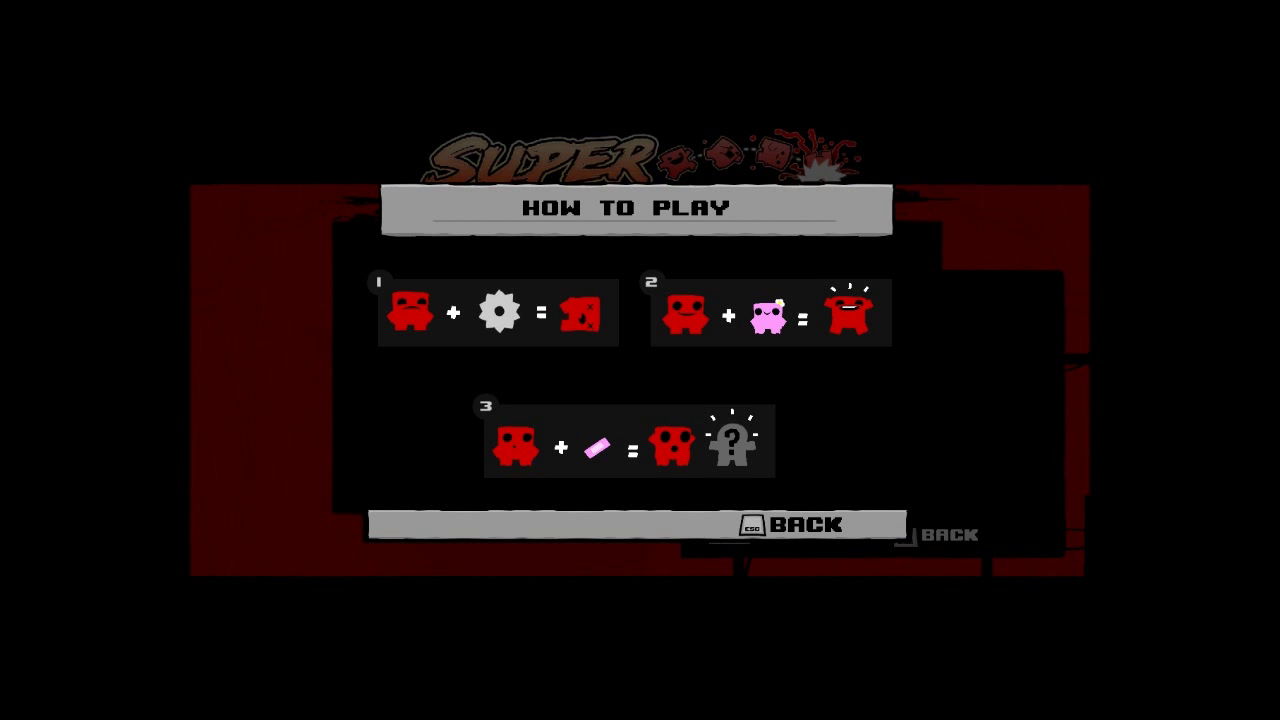
# Close the How To Play guide to get back to the main menu.
pyautogui.press('Escape')
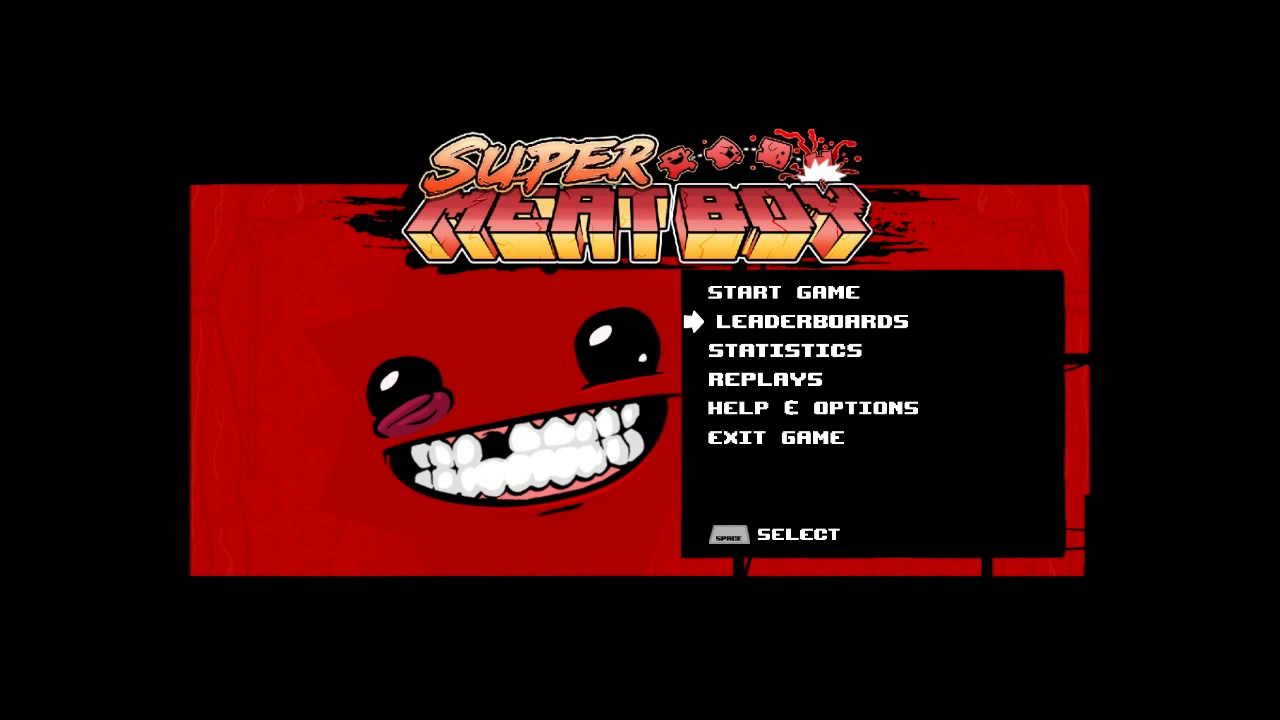
# Choose Start Game to open the Forest chapter map with 1-1 Hello World available.
pyautogui.press('Up')
pyautogui.press('space')
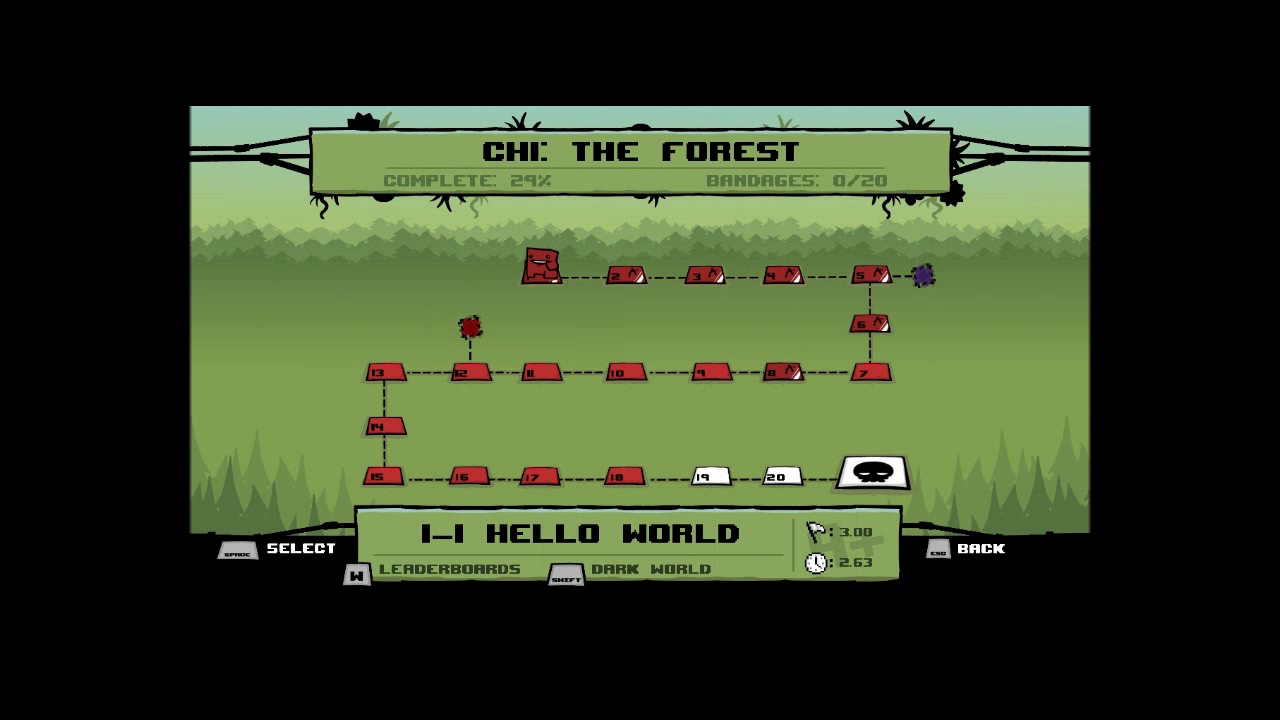
# Pick a Forest map level and clear the first Sky Pup stage by wall-jumping to Bandage Girl.
pyautogui.press('Right')
pyautogui.press('Right')
pyautogui.press('Right')
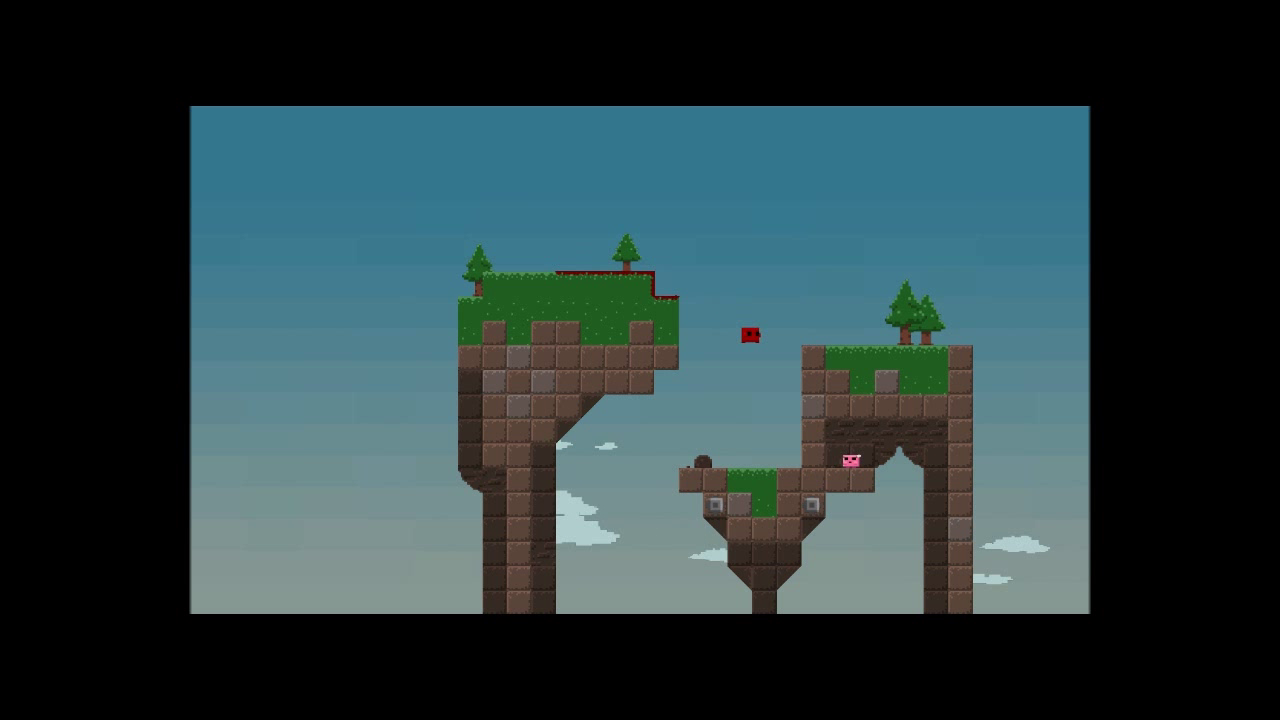
pyautogui.press('Left')
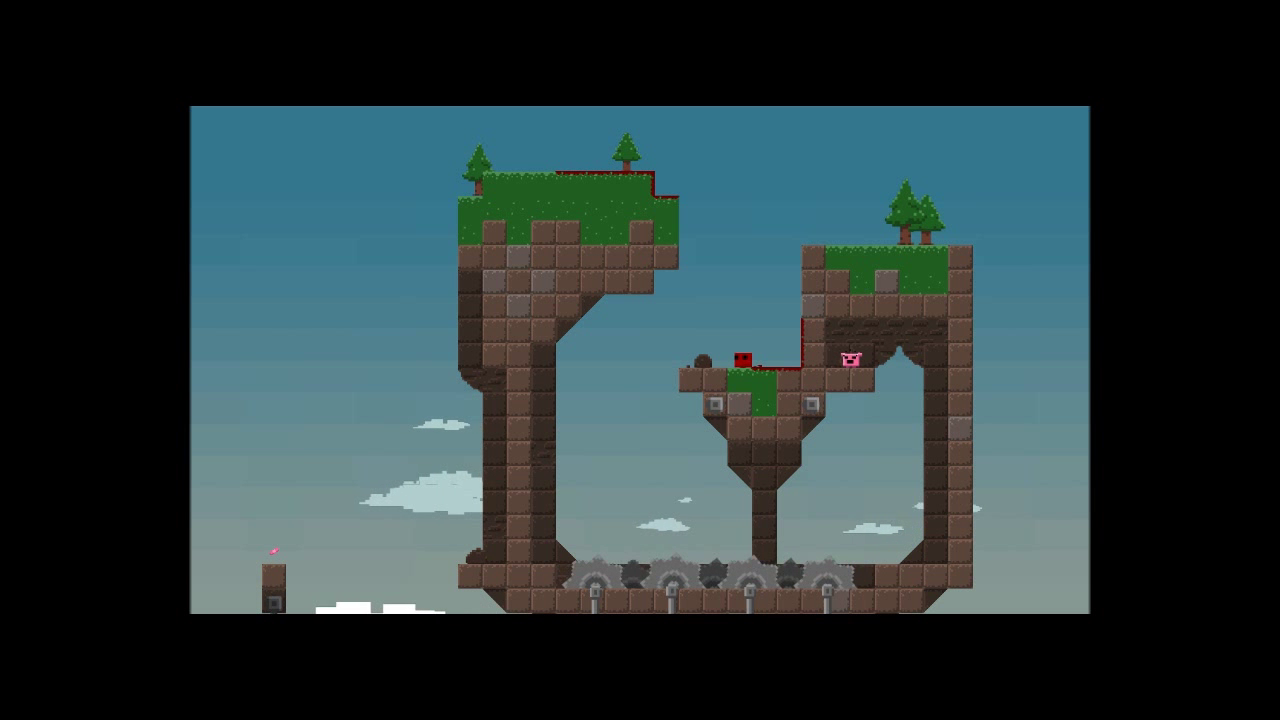
pyautogui.press('Left')
pyautogui.press('space')
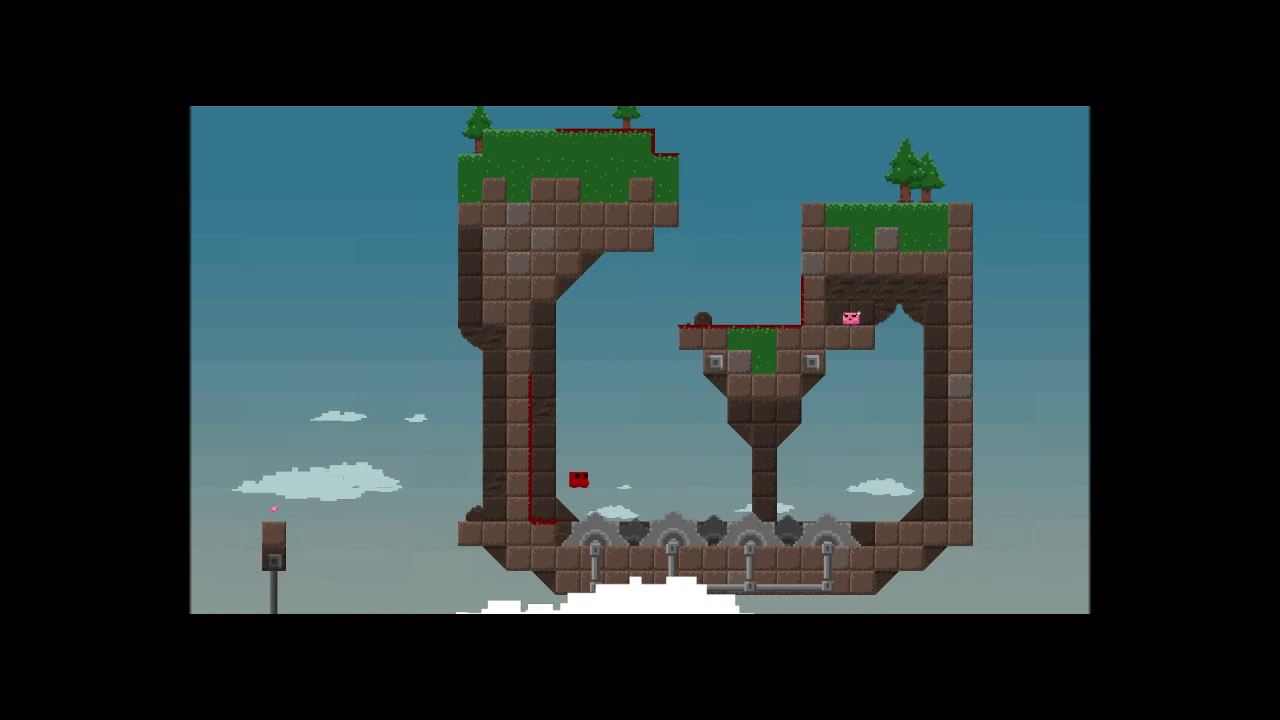
pyautogui.press('Right')
pyautogui.press('space')
pyautogui.press('space')
pyautogui.press('space')
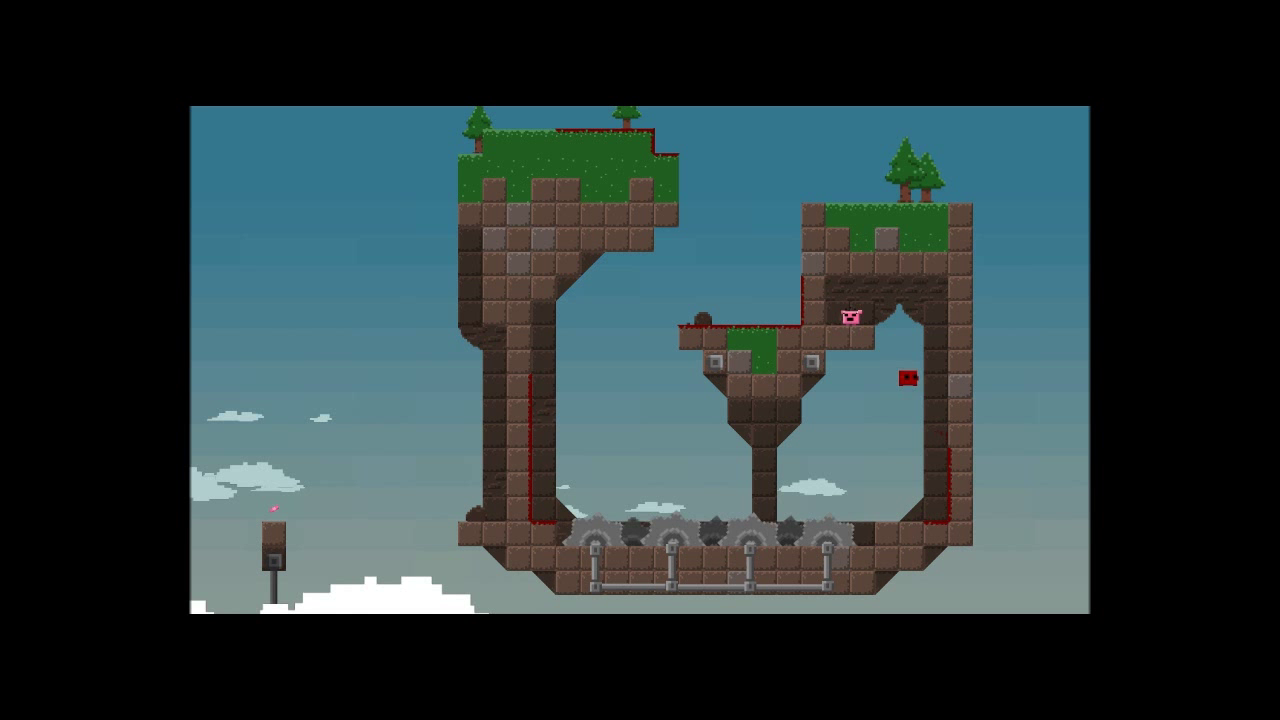
pyautogui.press('space')
pyautogui.press('Left')
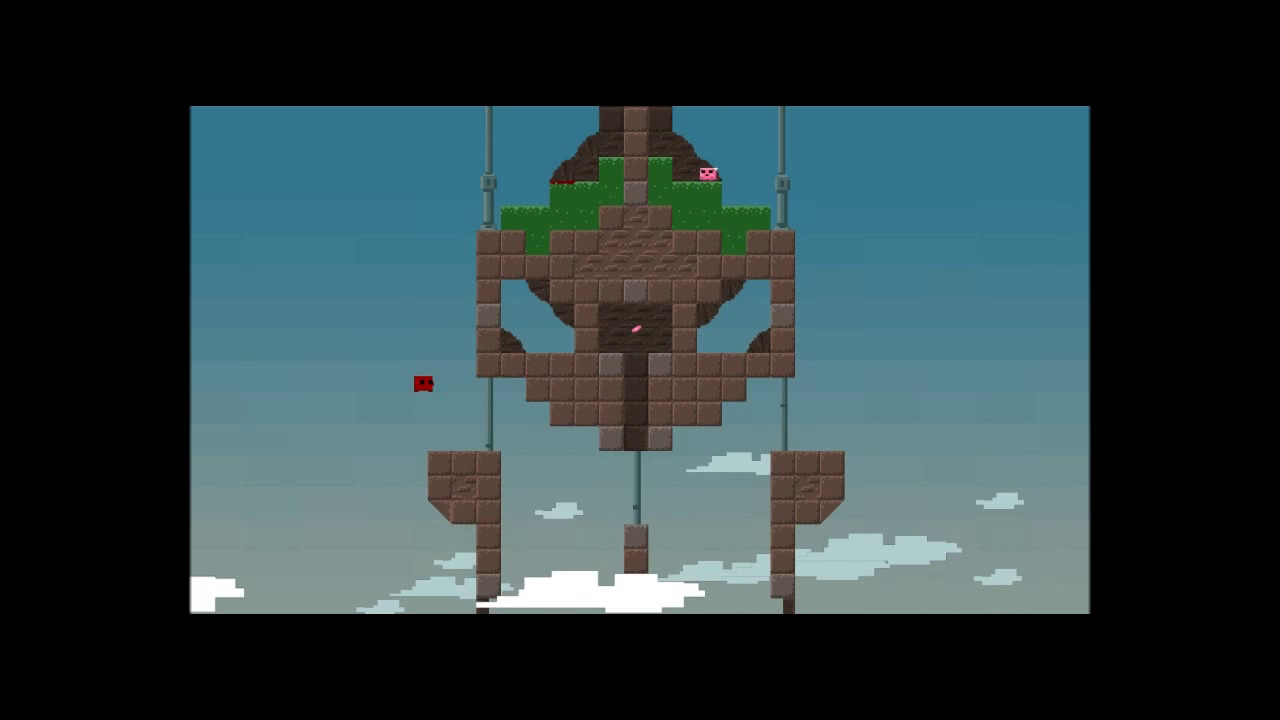
# Attempt stage 1-2's lower-left platform and centre pillar, losing lives.
pyautogui.press('Right')
pyautogui.press('Right')
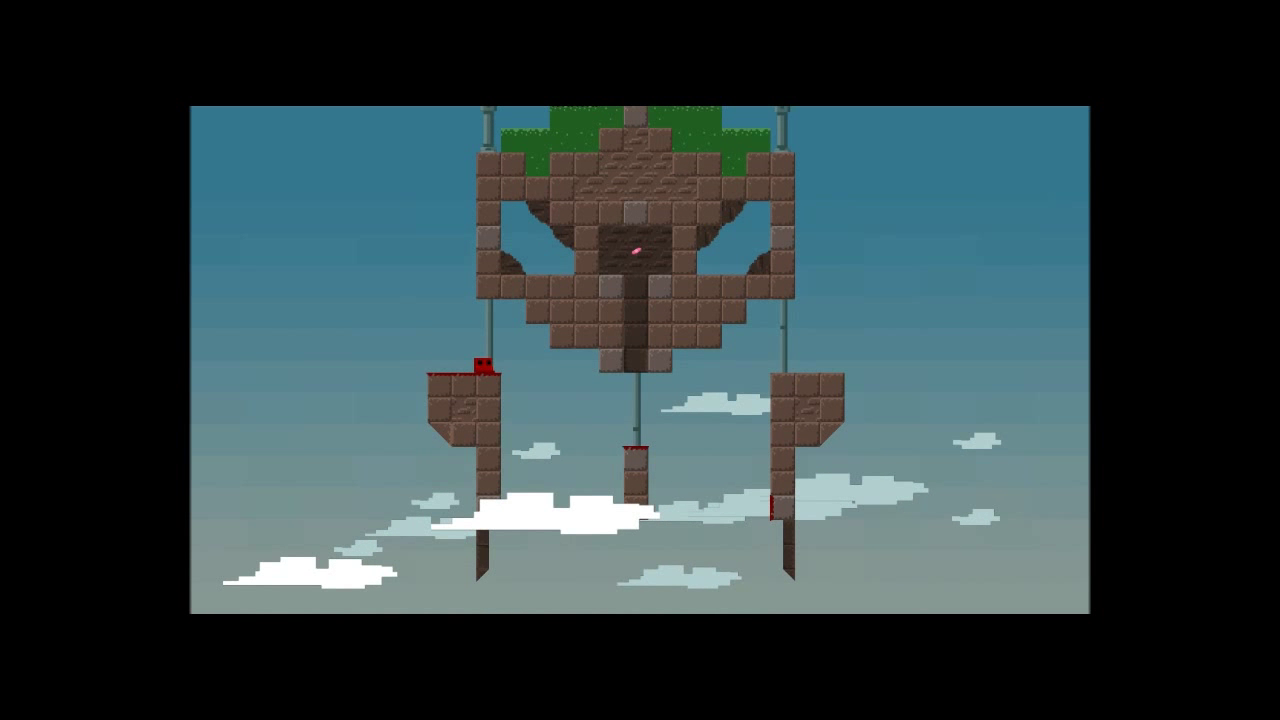
pyautogui.press('Right')
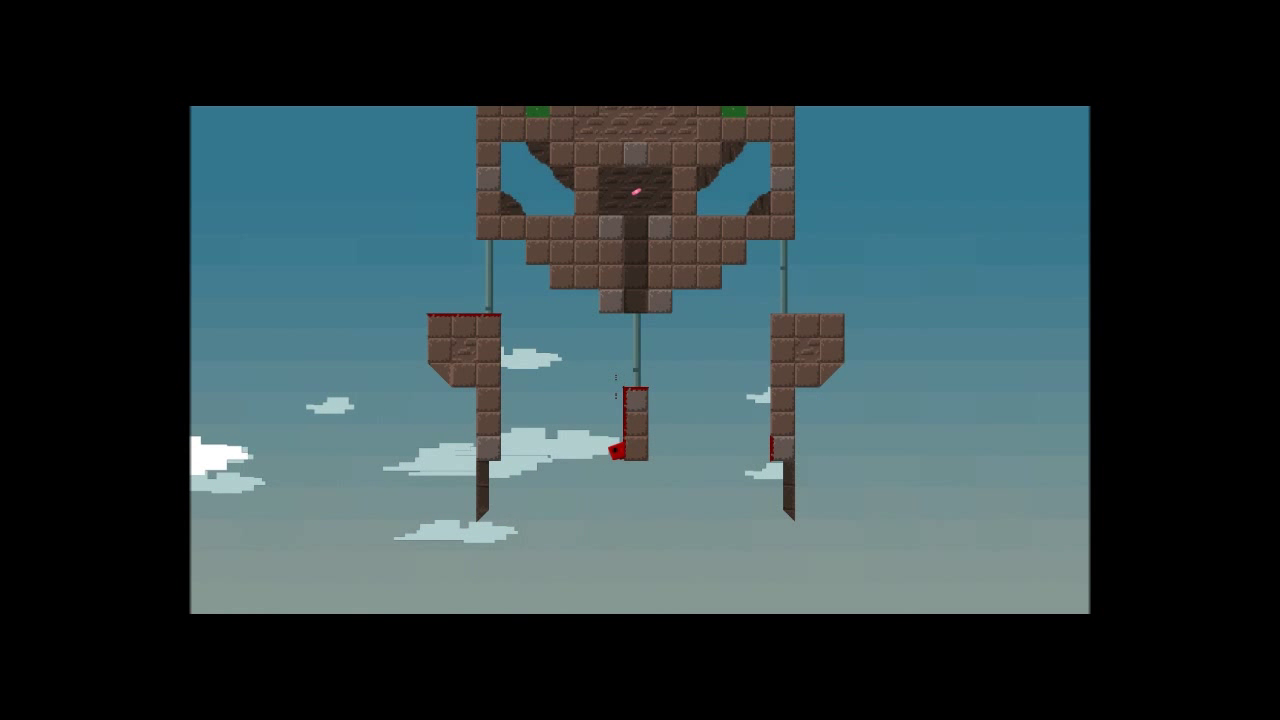
pyautogui.press('space')
pyautogui.press('Right')
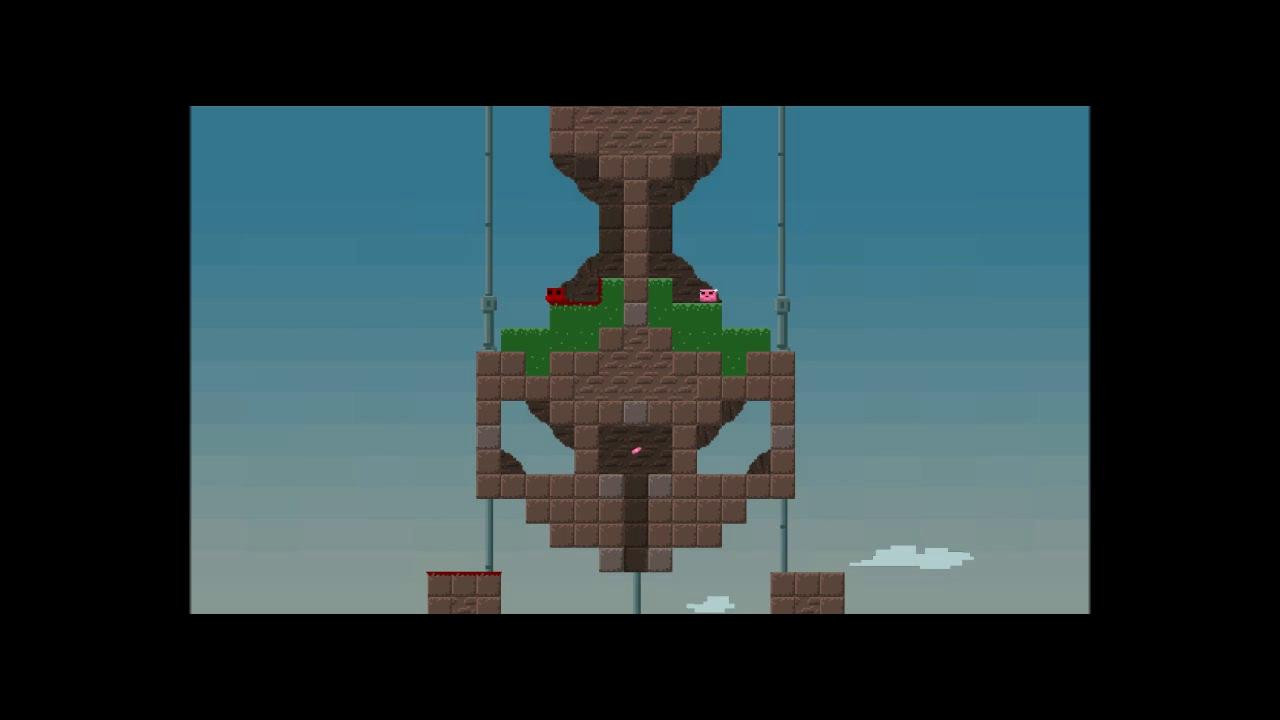
# Climb stage 1-2's central shaft, then fall off the right platform into Game Over.
pyautogui.press('Left')
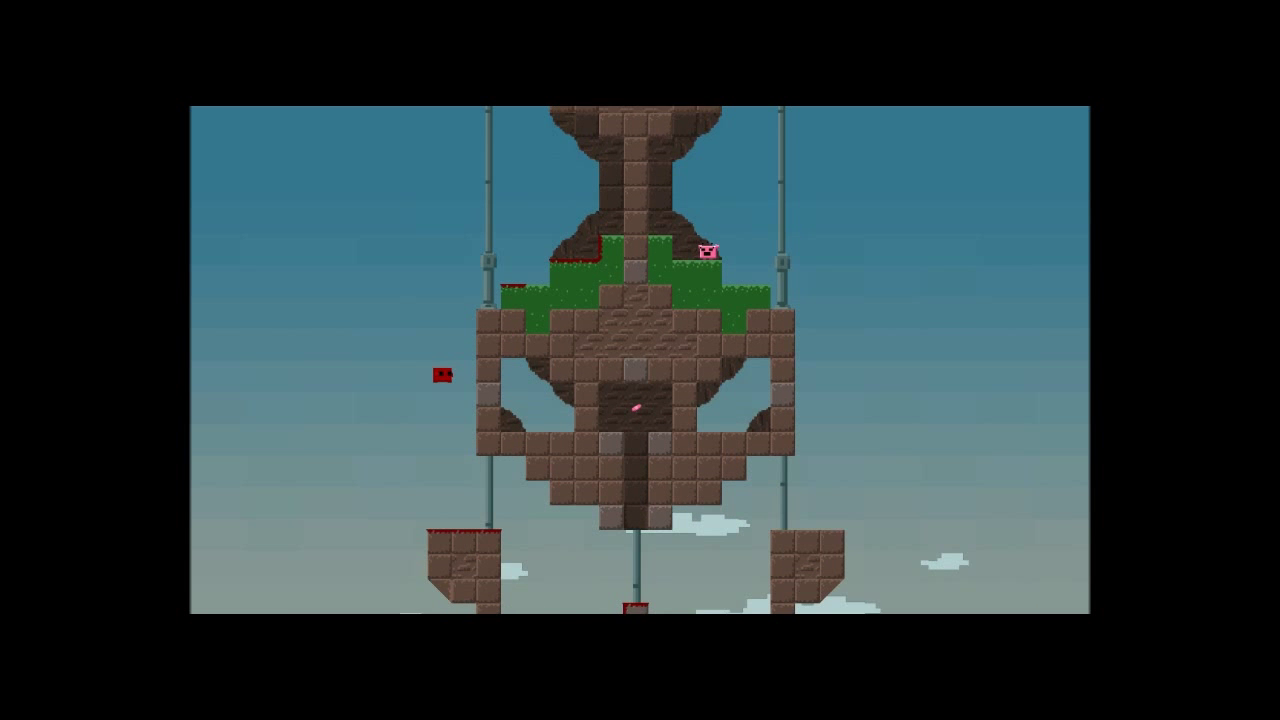
pyautogui.press('Right')
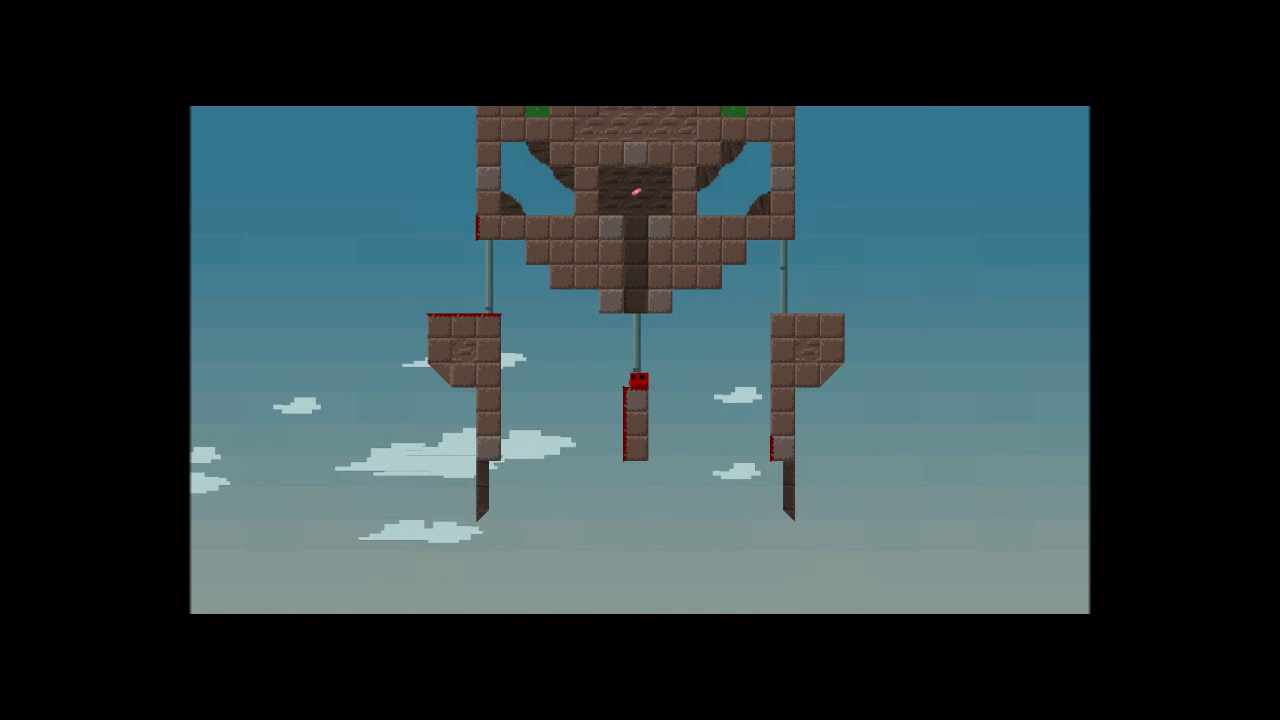
pyautogui.press('space')
pyautogui.press('Left')
pyautogui.press('Right')
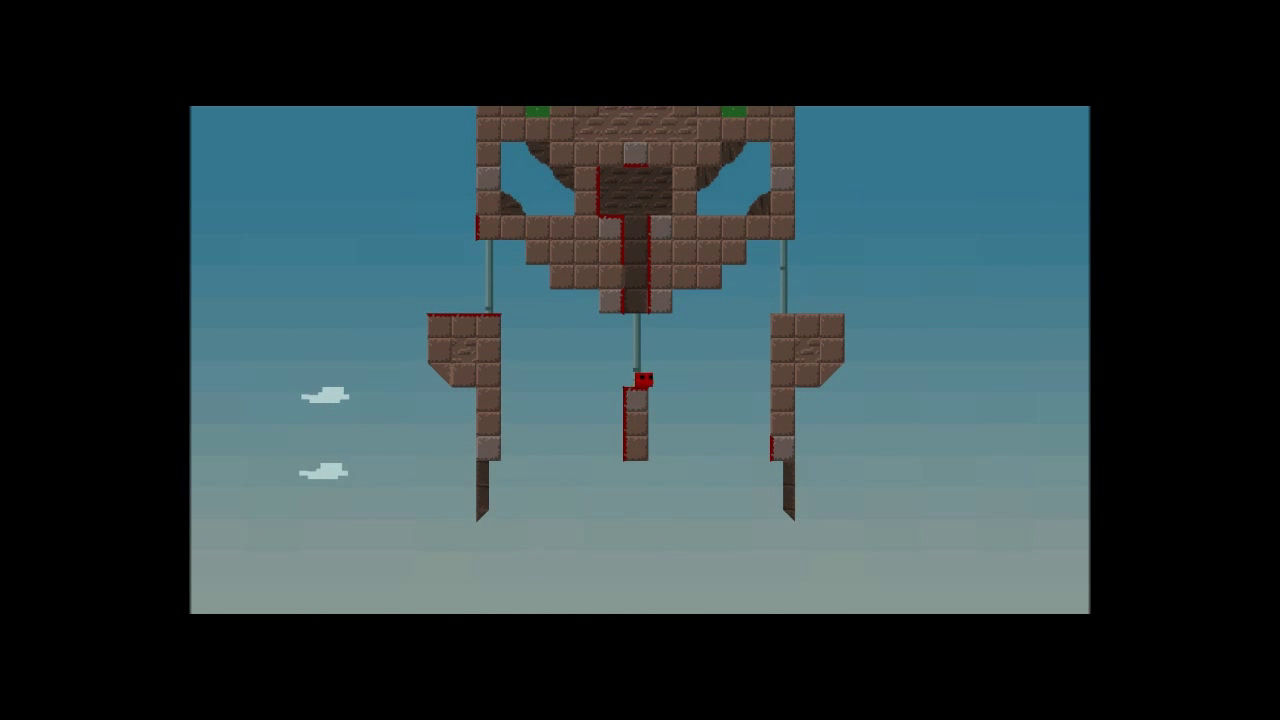
pyautogui.press('Right')
pyautogui.press('Right')
pyautogui.press('space')
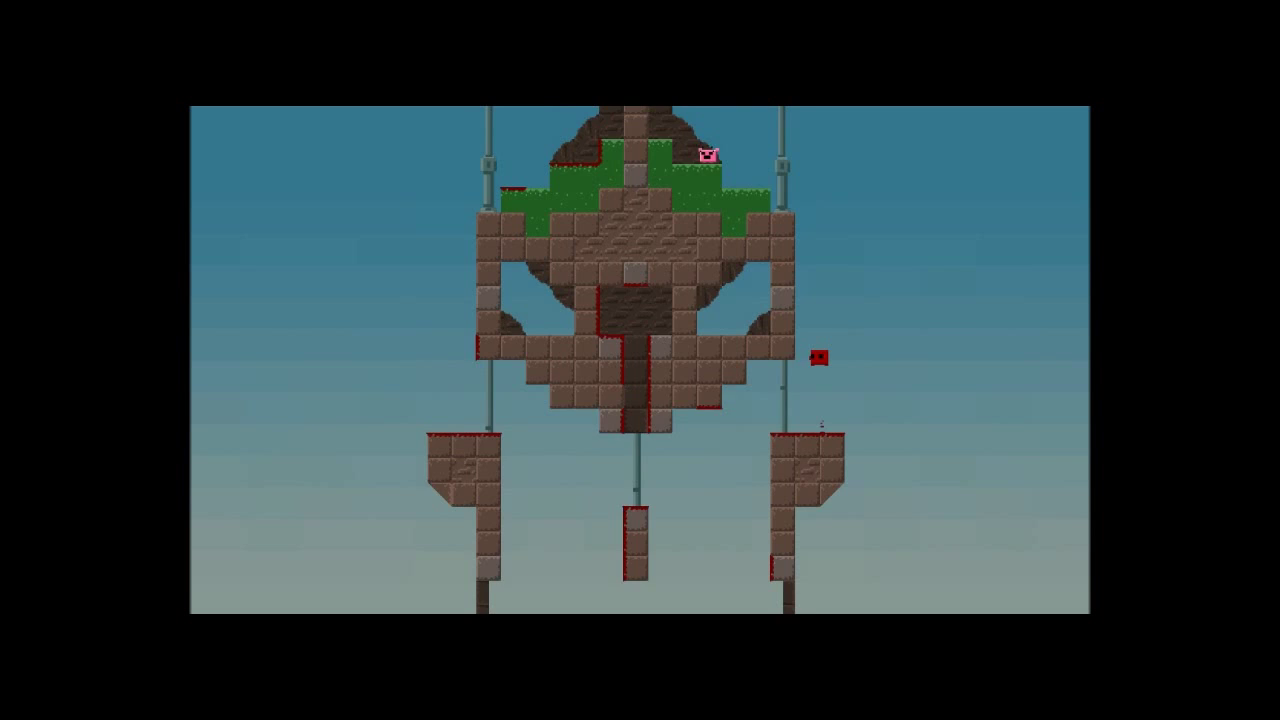
pyautogui.press('Left')
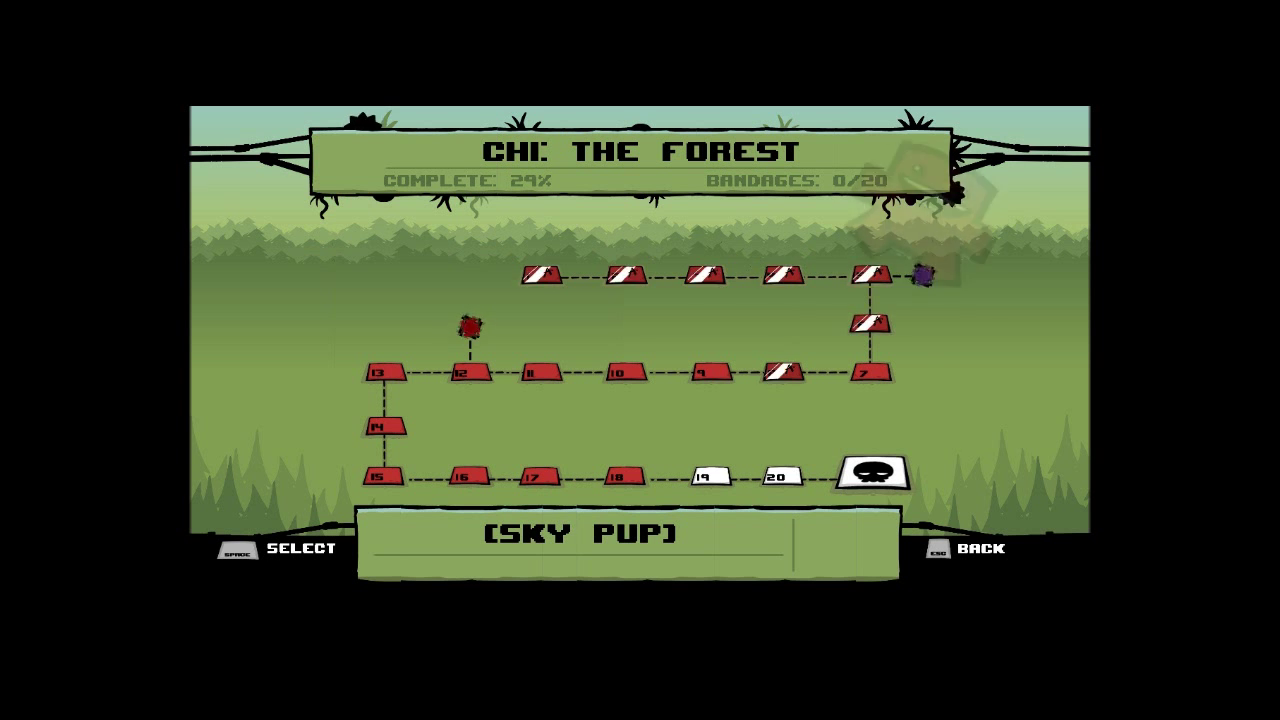
# Re-enter the Sky Pup warp zone from the Forest map, loading level 1-1.
pyautogui.press('space')
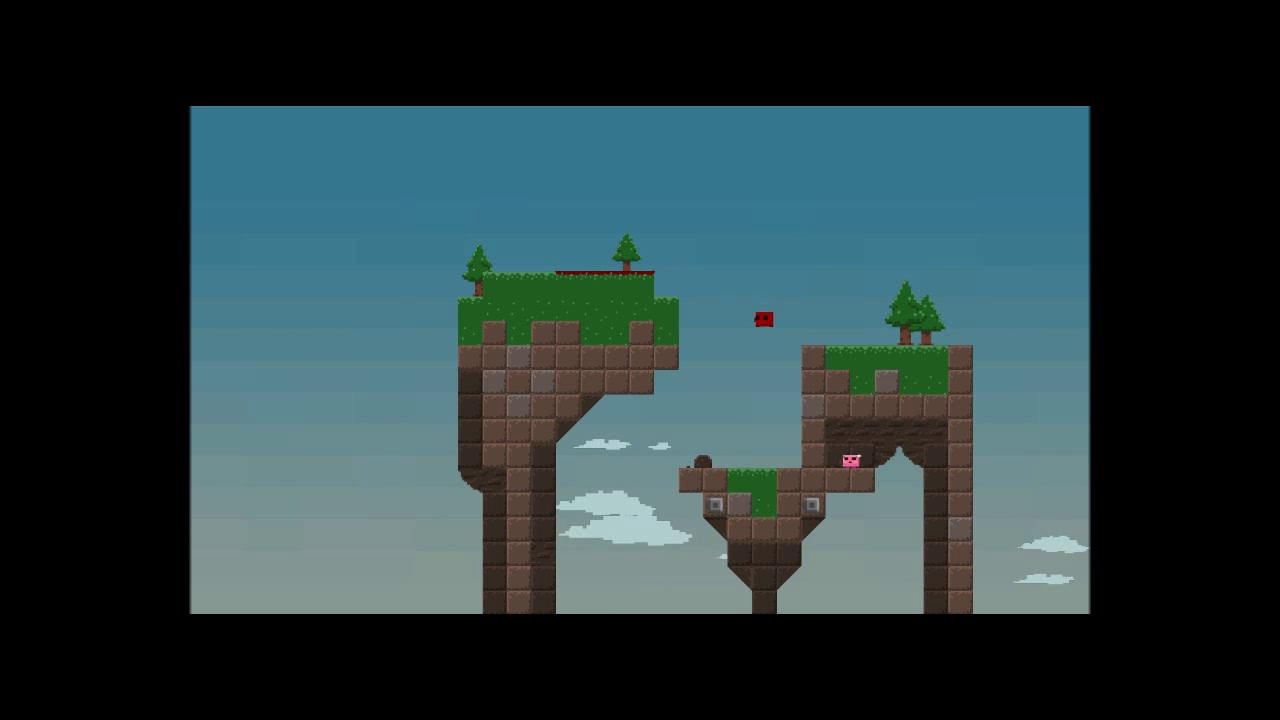
# Clear warp level 1-1 by wall-jumping between the left and right pillars.
pyautogui.press('Left')
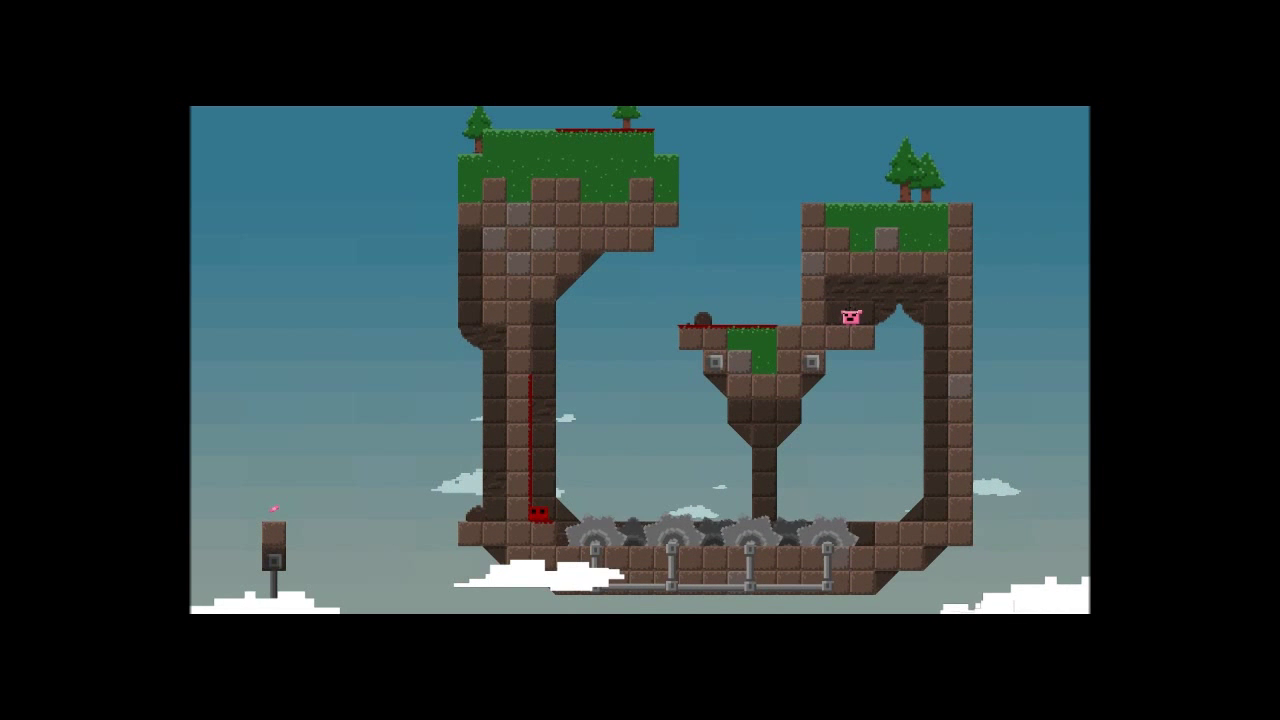
pyautogui.press('space')
pyautogui.press('Right')
pyautogui.press('space')
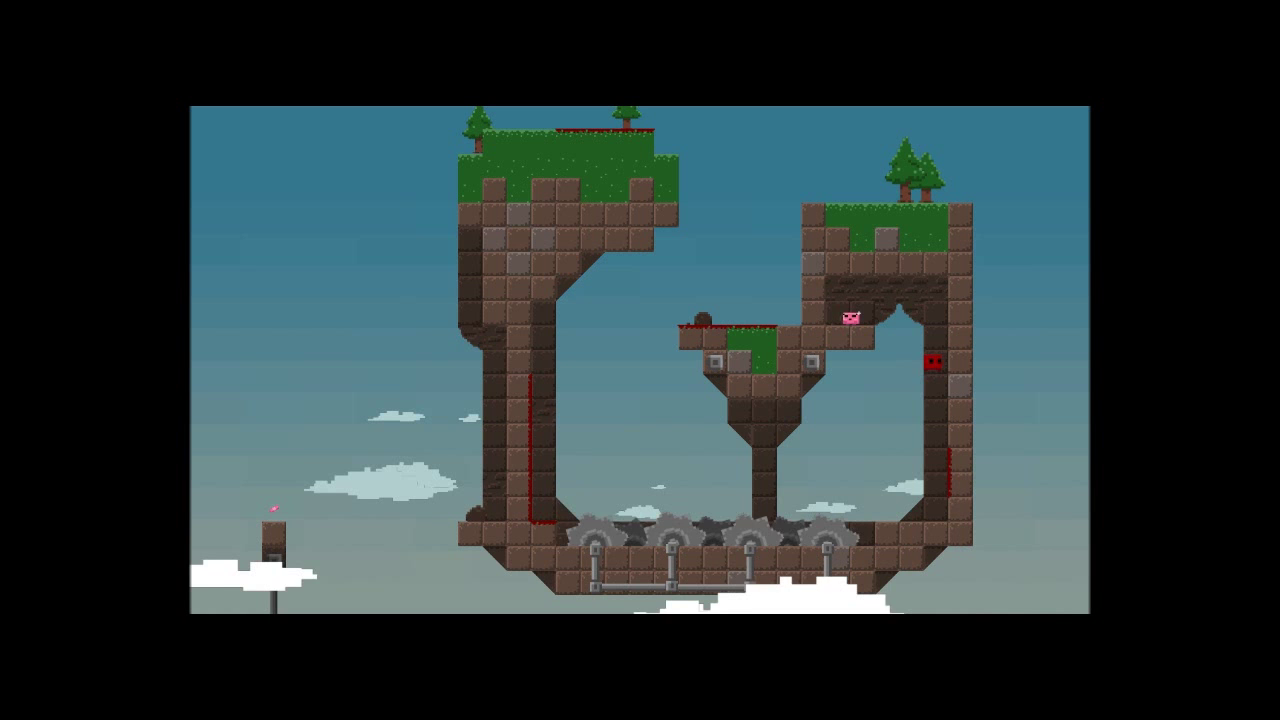
pyautogui.press('space')
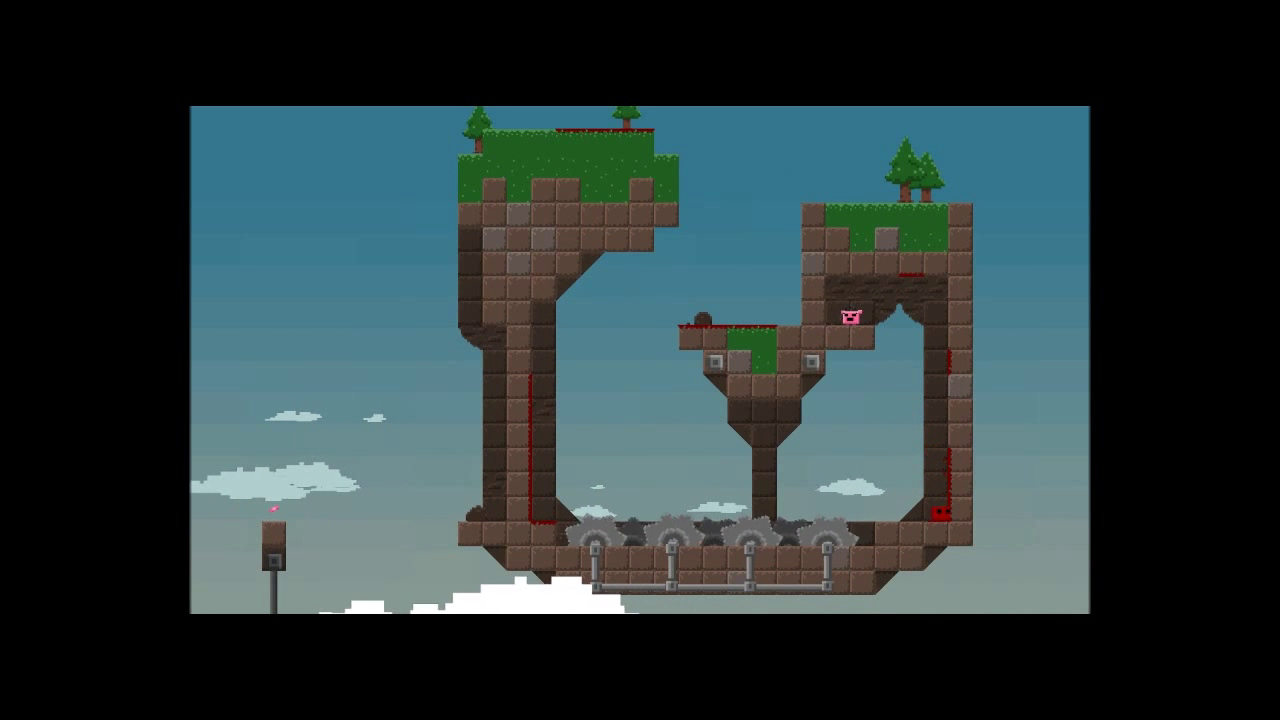
pyautogui.press('space')
pyautogui.press('Right')
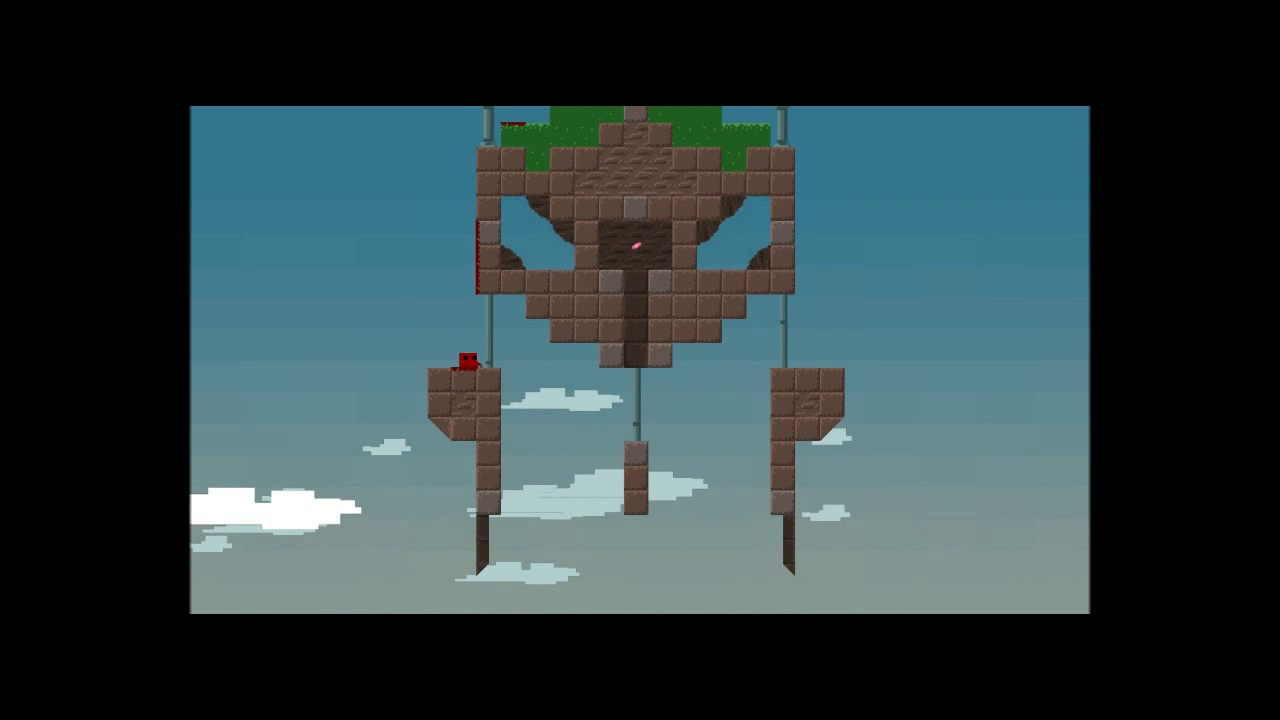
# Climb level 1-2's centre pillar and right platform toward Bandage Girl.
pyautogui.press('Right')
pyautogui.press('Right')
pyautogui.press('space')
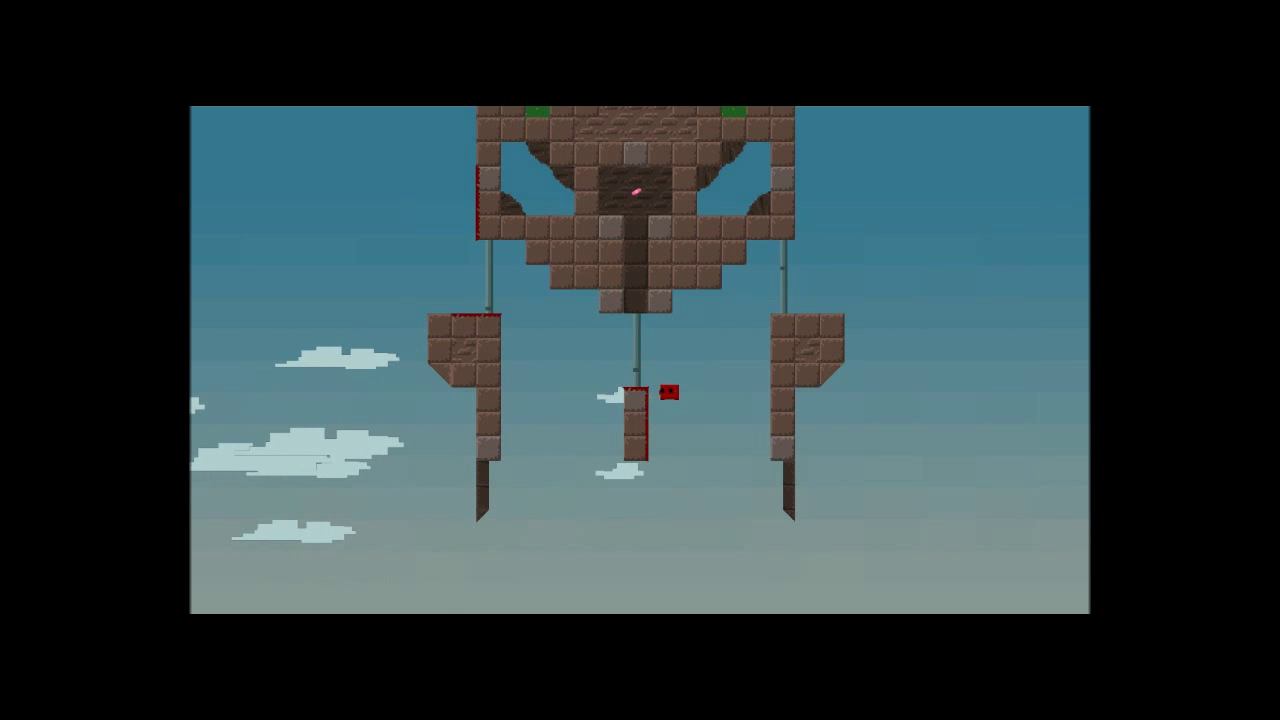
pyautogui.press('Left')
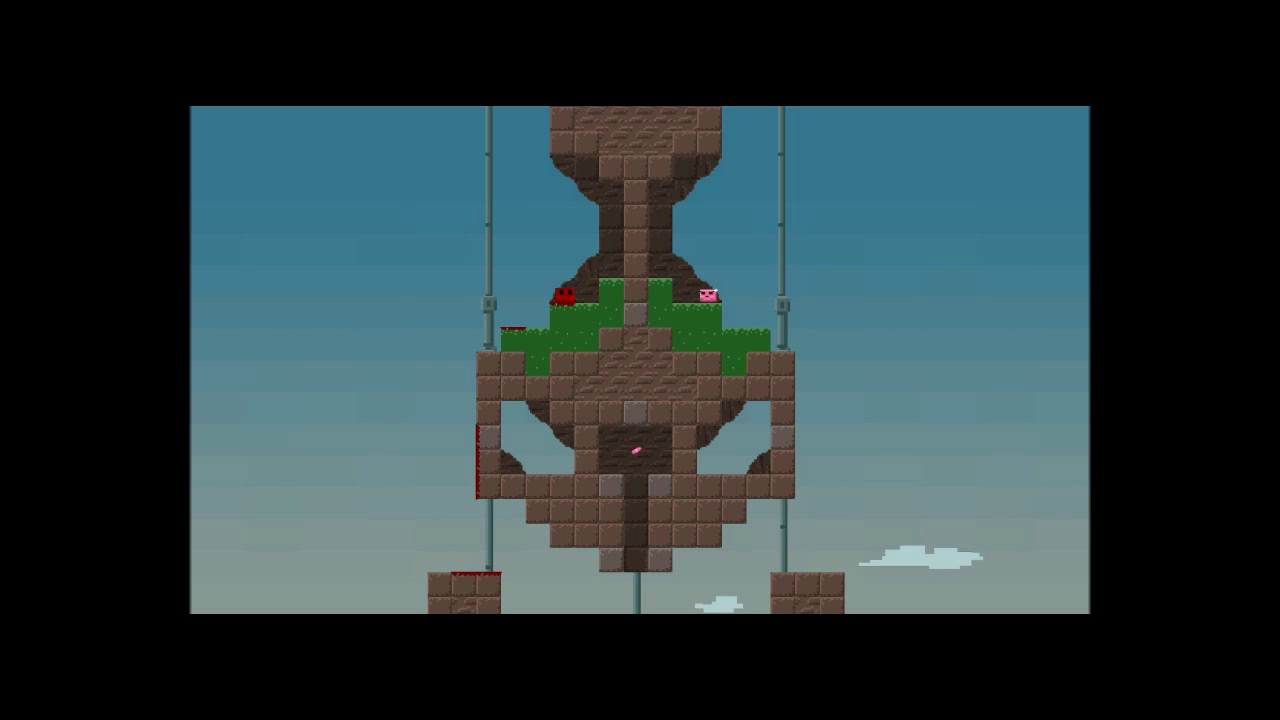
pyautogui.press('Left')
pyautogui.press('Right')
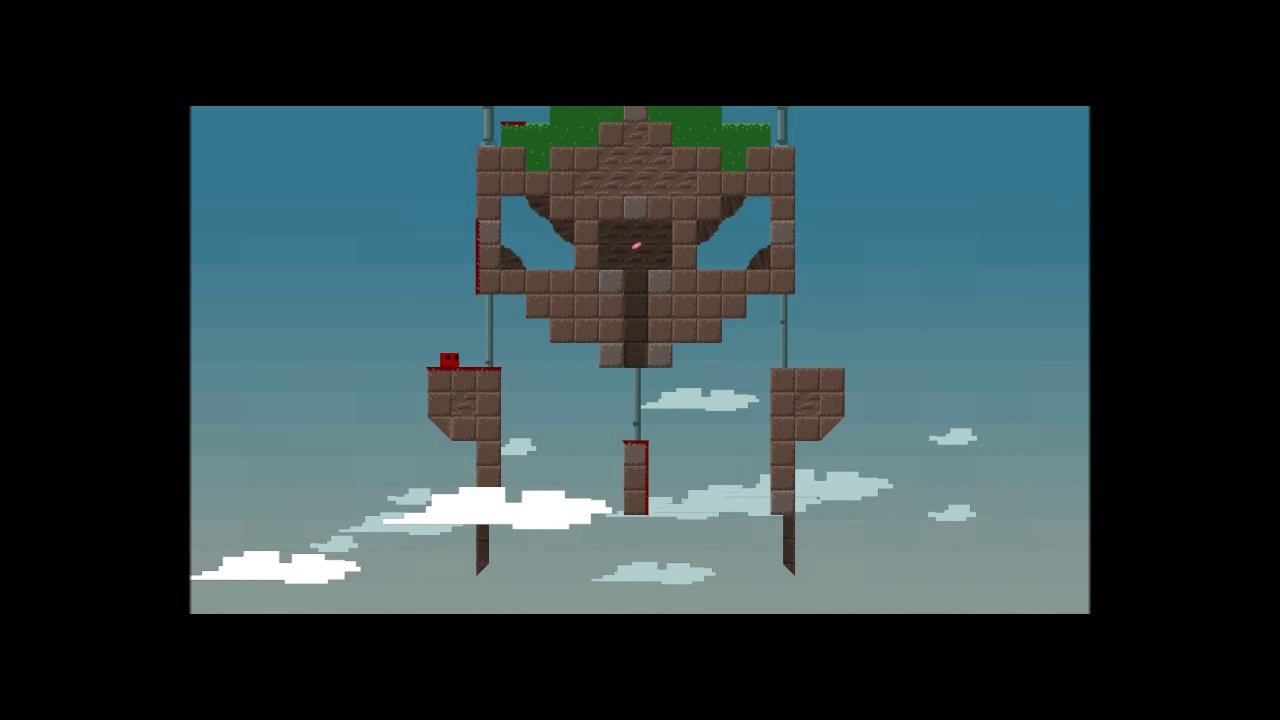
pyautogui.press('Right')
pyautogui.press('space')
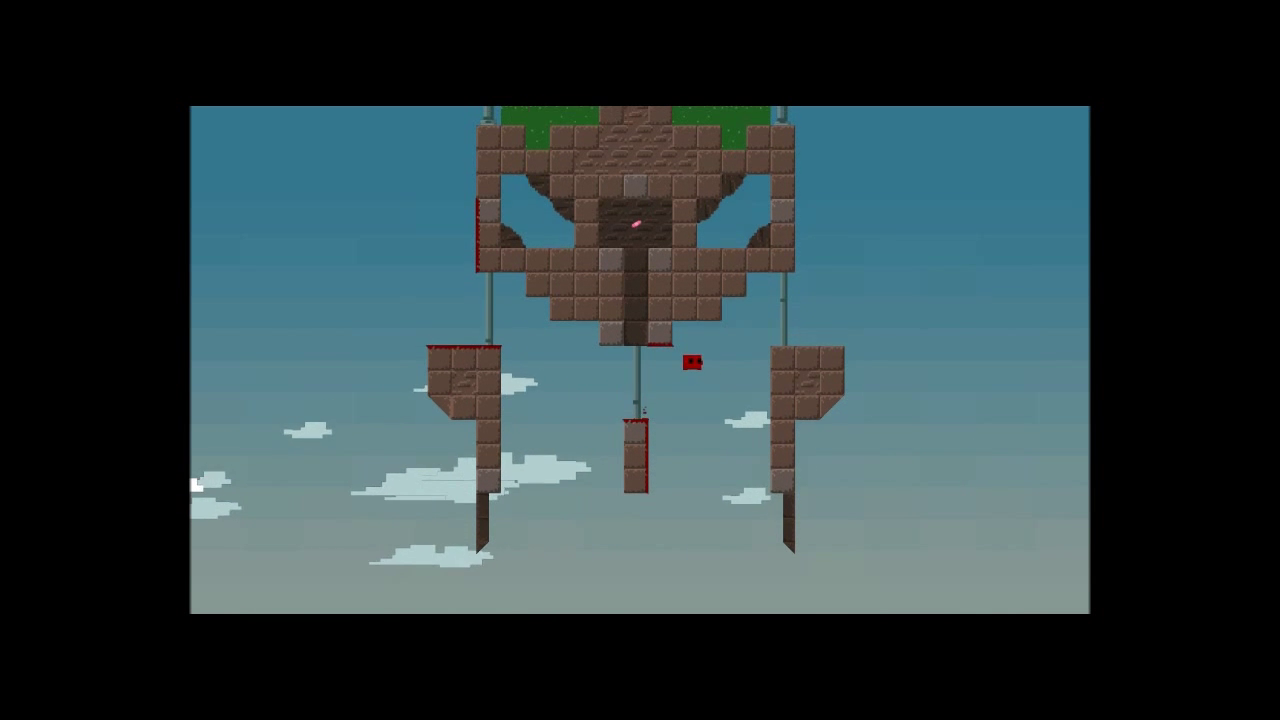
pyautogui.press('space')
pyautogui.press('Right')
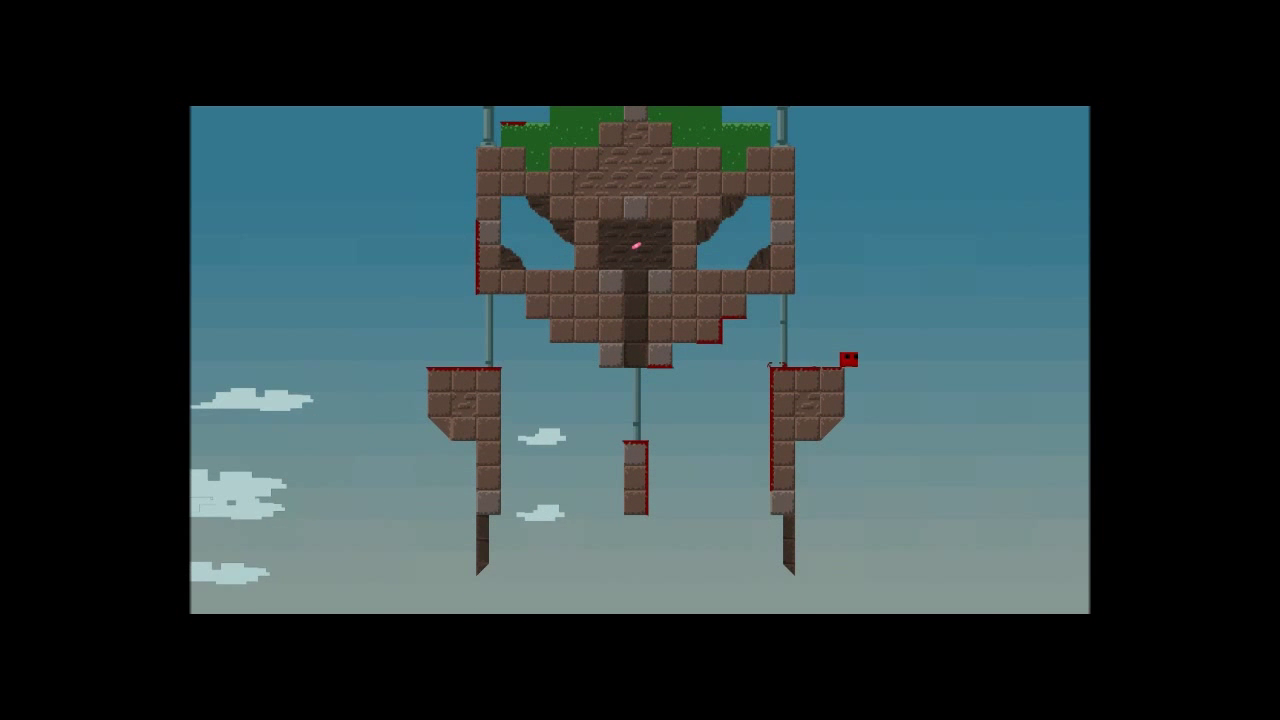
pyautogui.press('space')
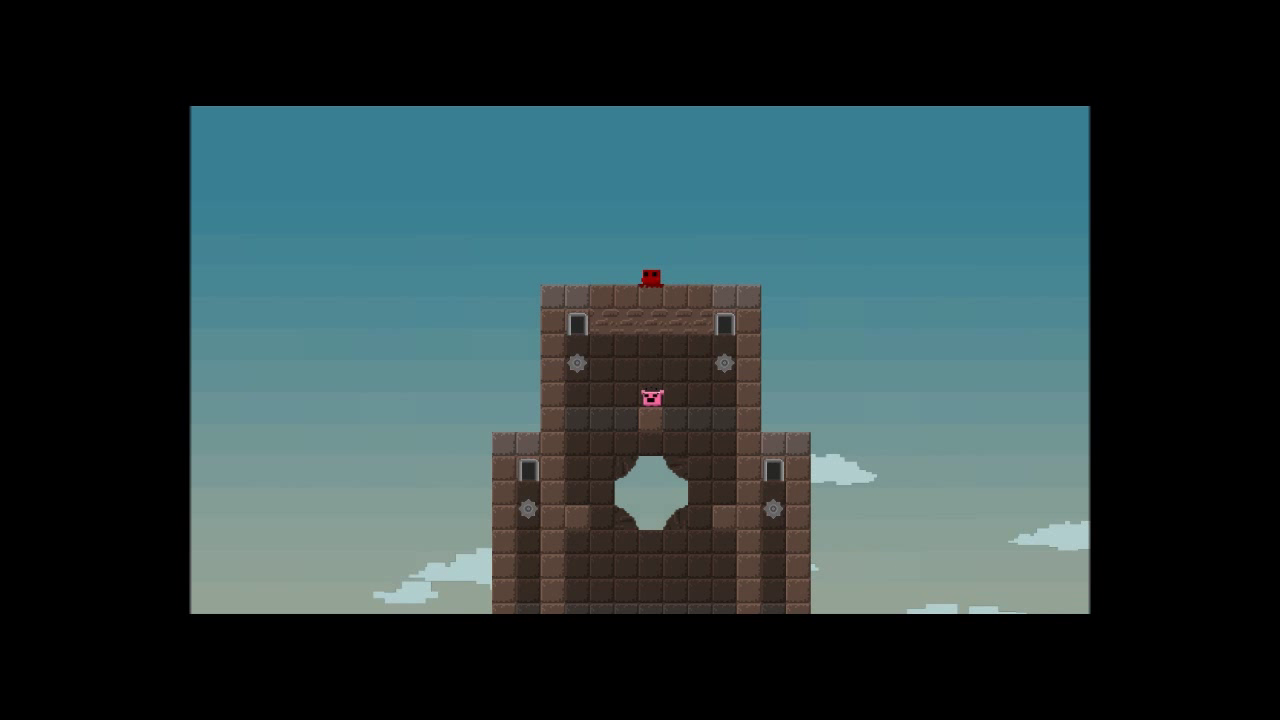
# Drop from level 1-3's tower top onto the left ledges past the saw.
pyautogui.press('Left')
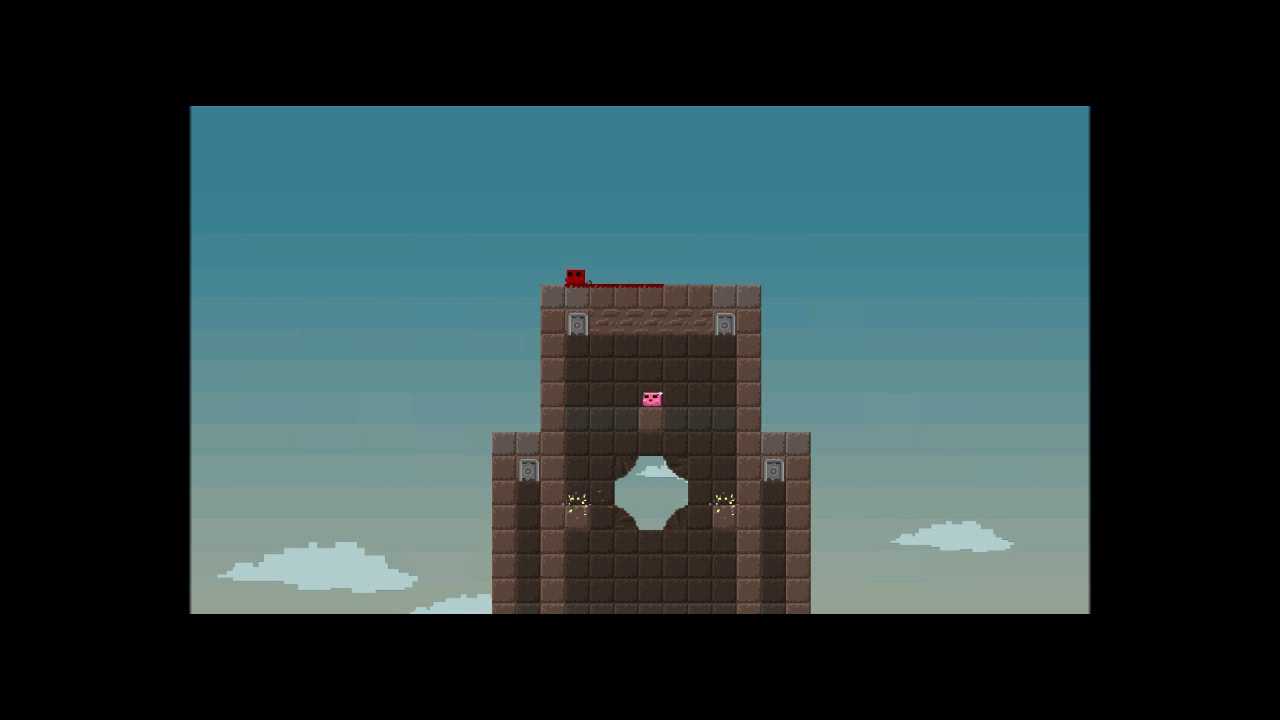
pyautogui.press('Left')
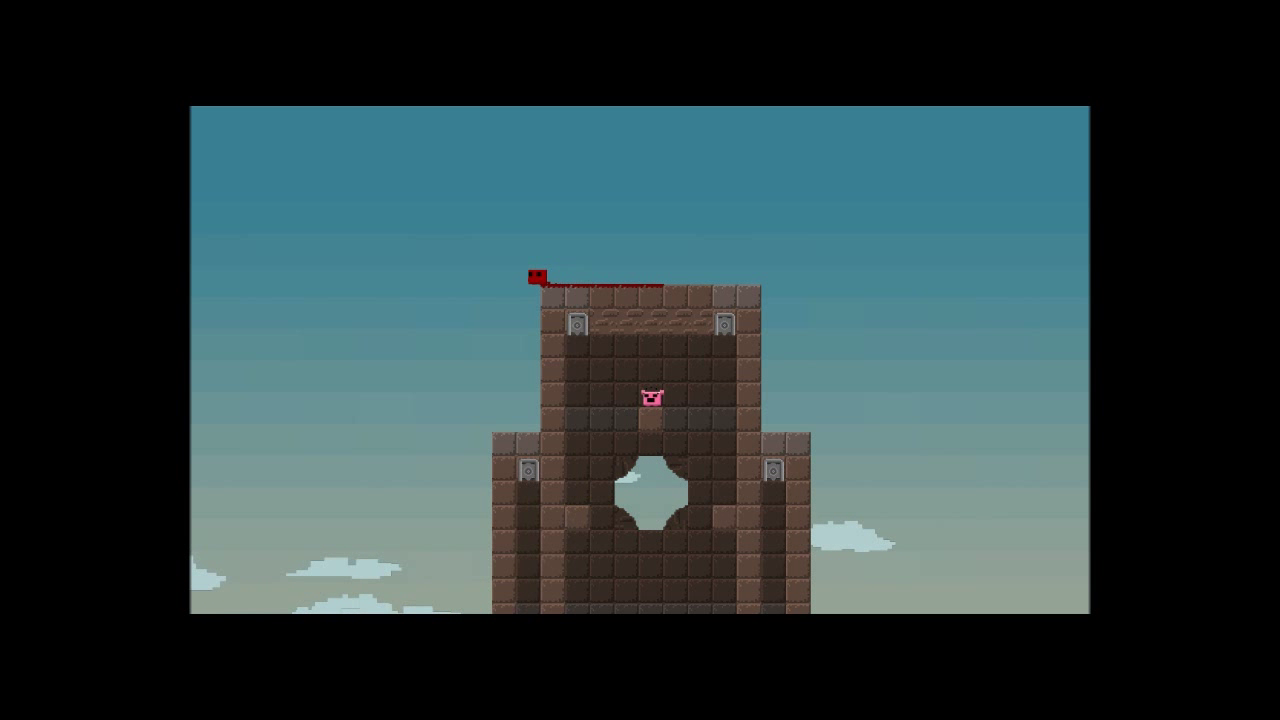
pyautogui.press('Right')
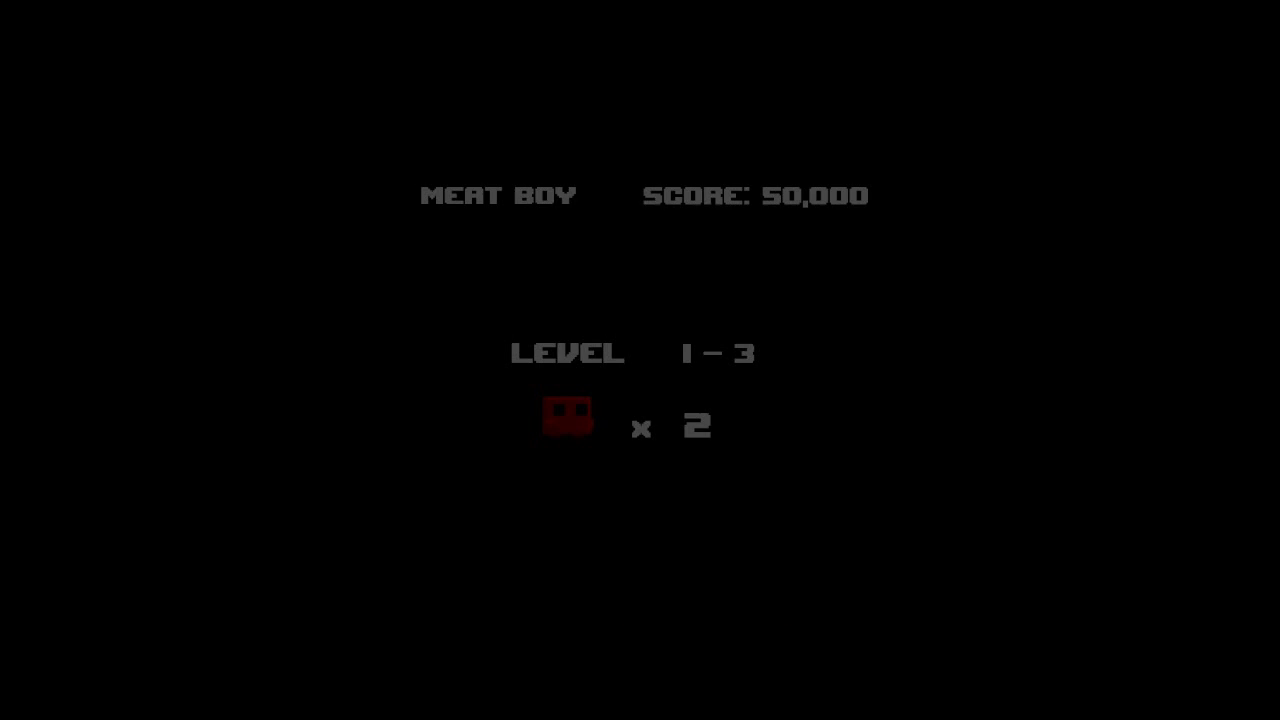
pyautogui.press('Left')
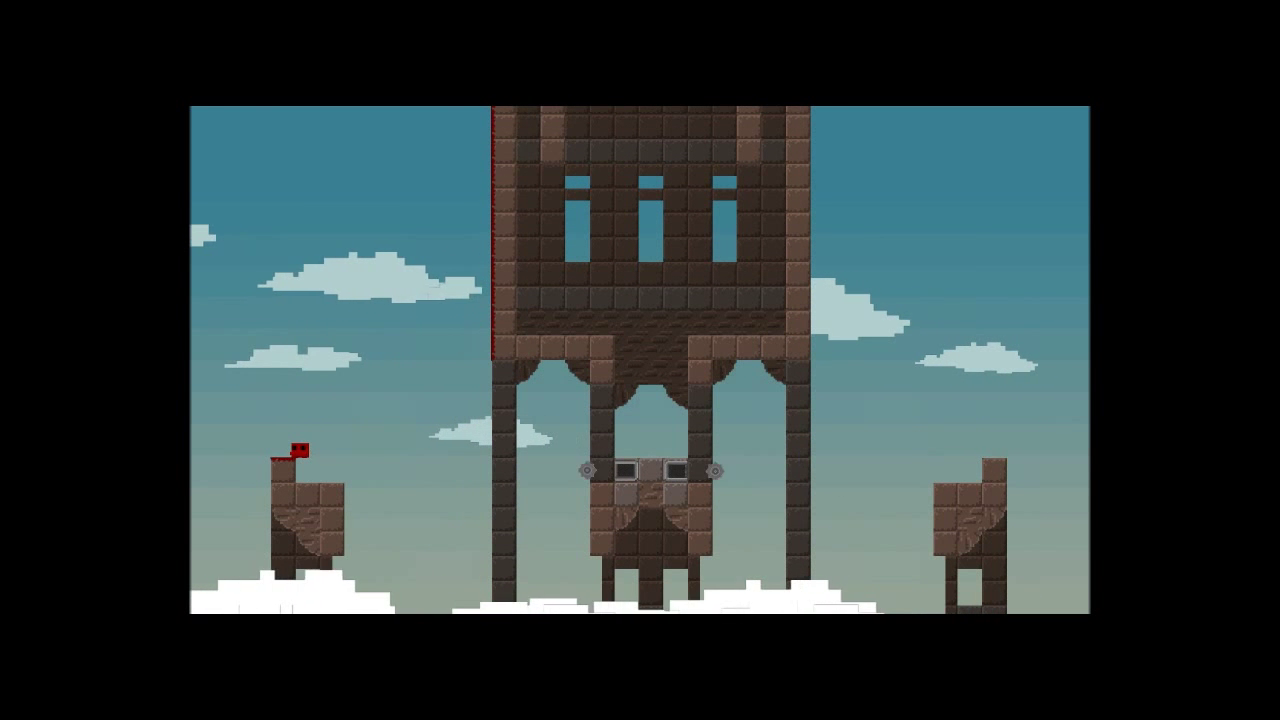
pyautogui.press('Right')
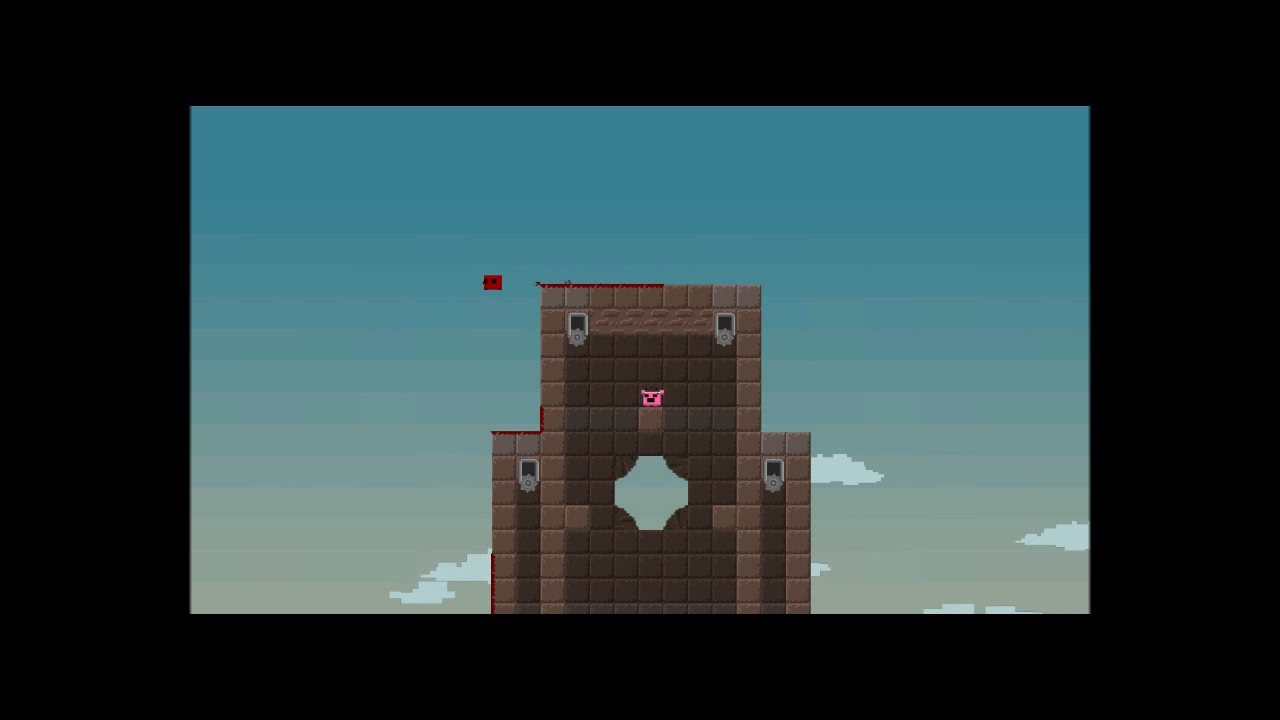
# Leap from the small left ledge and wall-jump the tower, losing the last life.
pyautogui.press('Left')
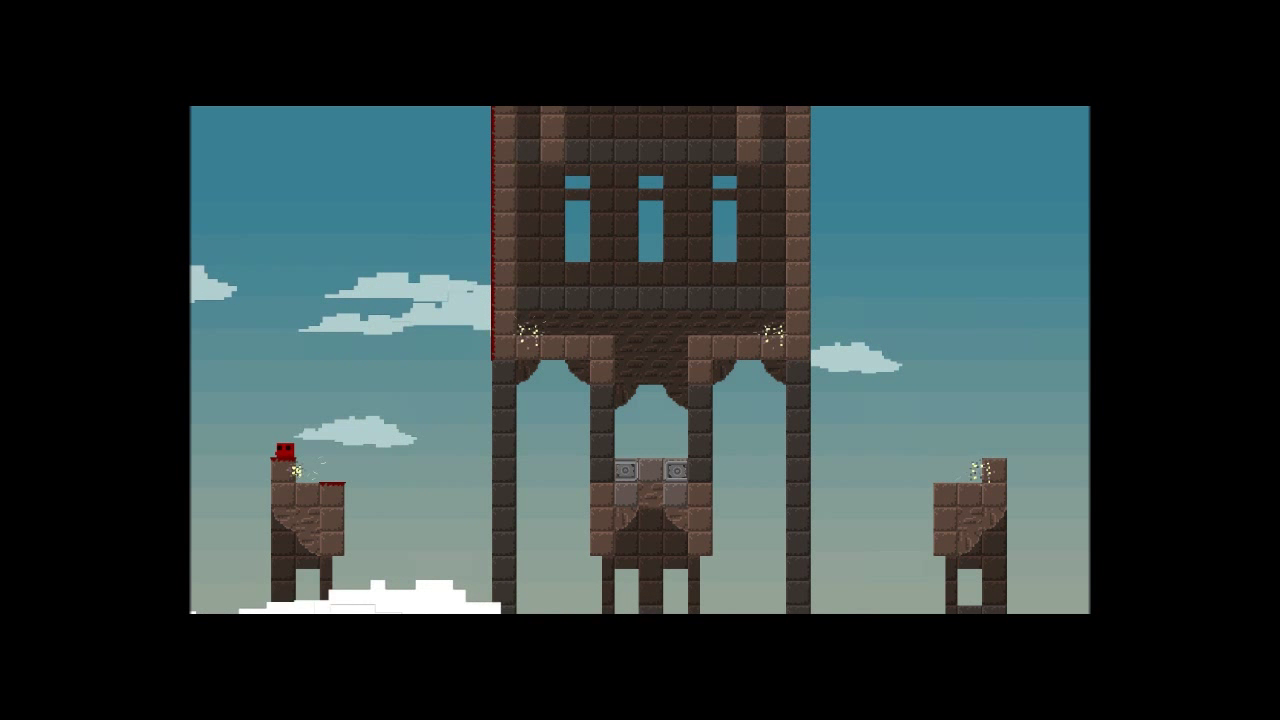
pyautogui.press('Right')
pyautogui.press('space')
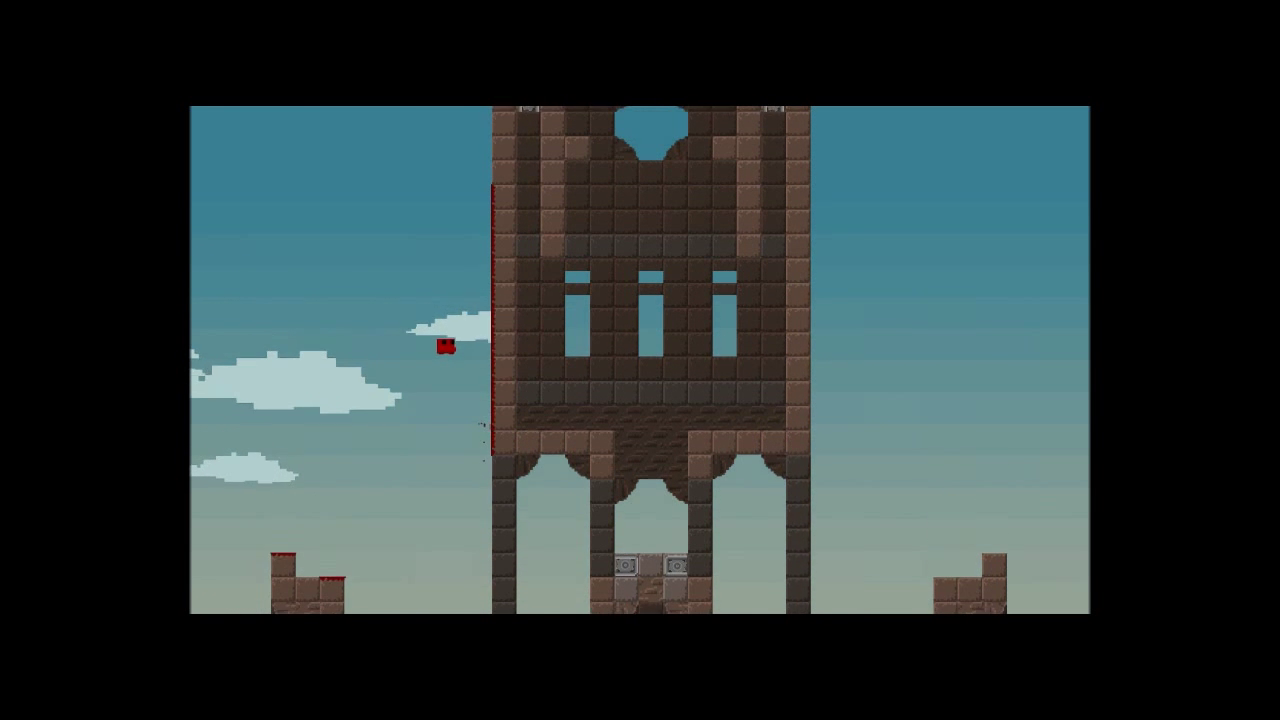
pyautogui.press('Right')
pyautogui.press('space')
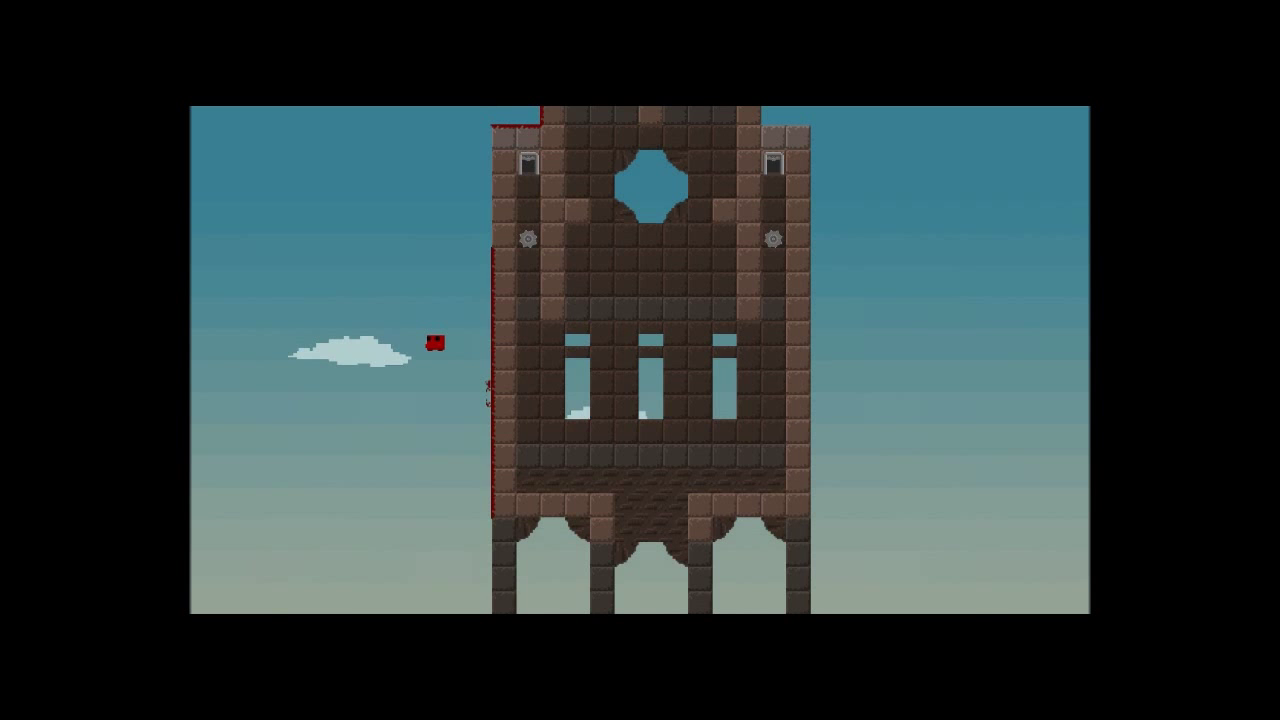
pyautogui.press('Left')
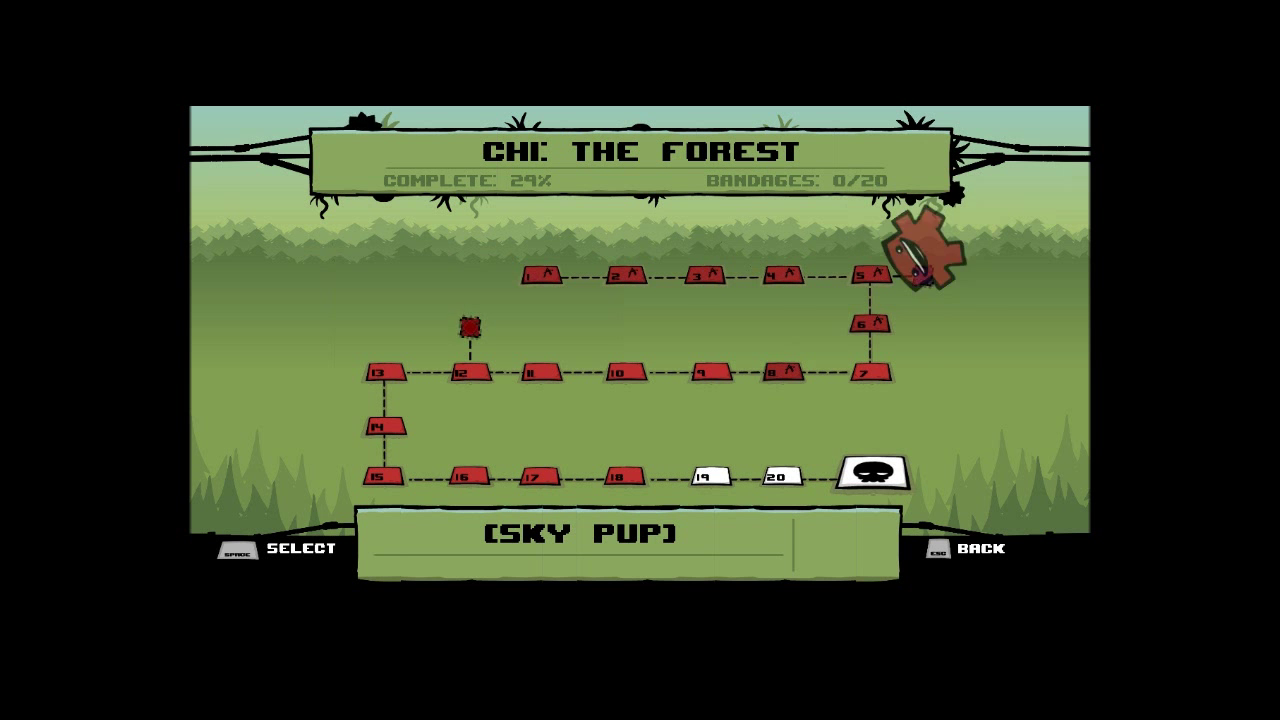
# Enter the Sky Pup warp zone a third time, starting level 1-1 with three lives.
pyautogui.press('space')
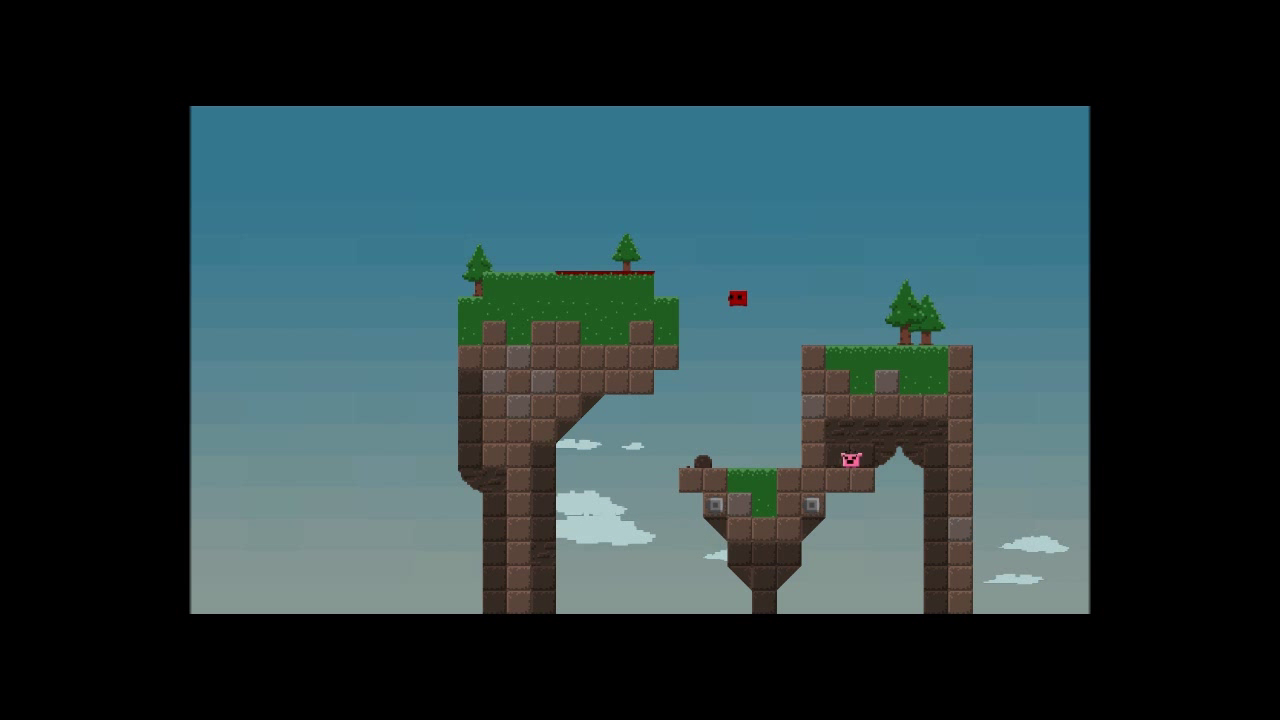
# Clear warp level 1-1 by kicking off the left wall across to the right wall.
pyautogui.press('Left')
pyautogui.press('space')
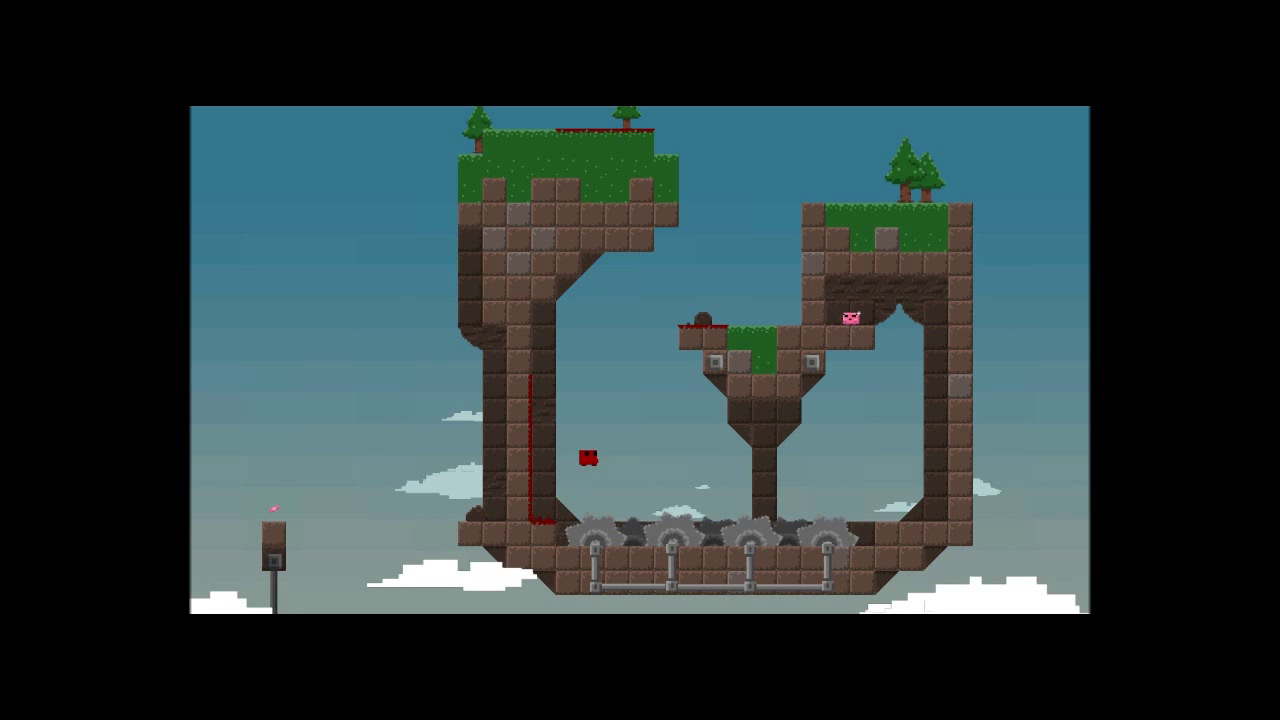
pyautogui.press('Right')
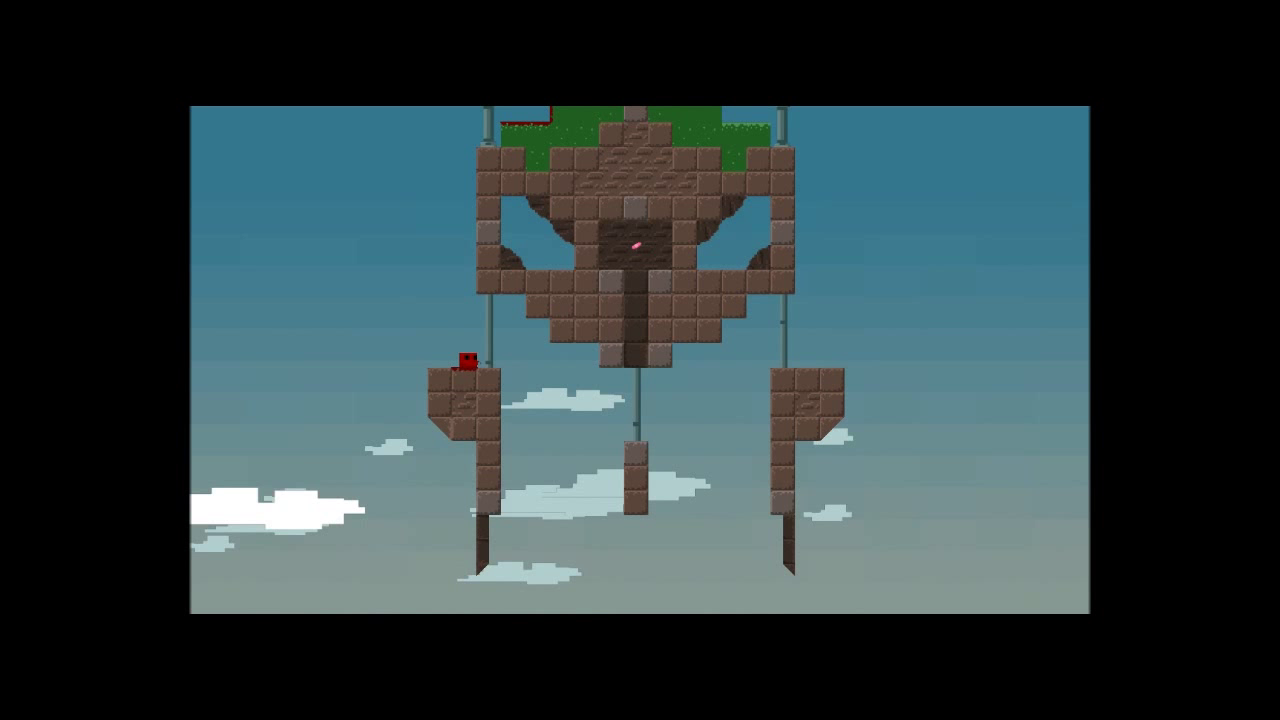
# Clear level 1-2 via the centre and right pillars and the grassy ledge.
pyautogui.press('Right')
pyautogui.press('space')
pyautogui.press('Right')
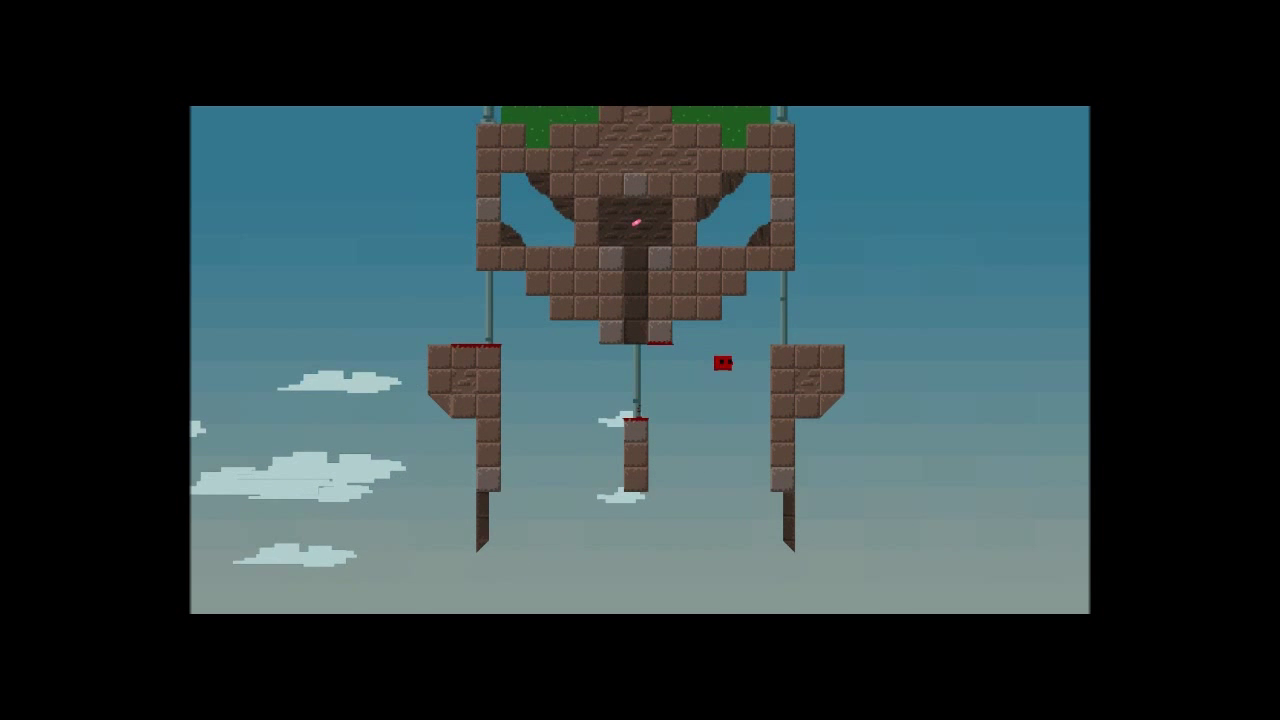
pyautogui.press('space')
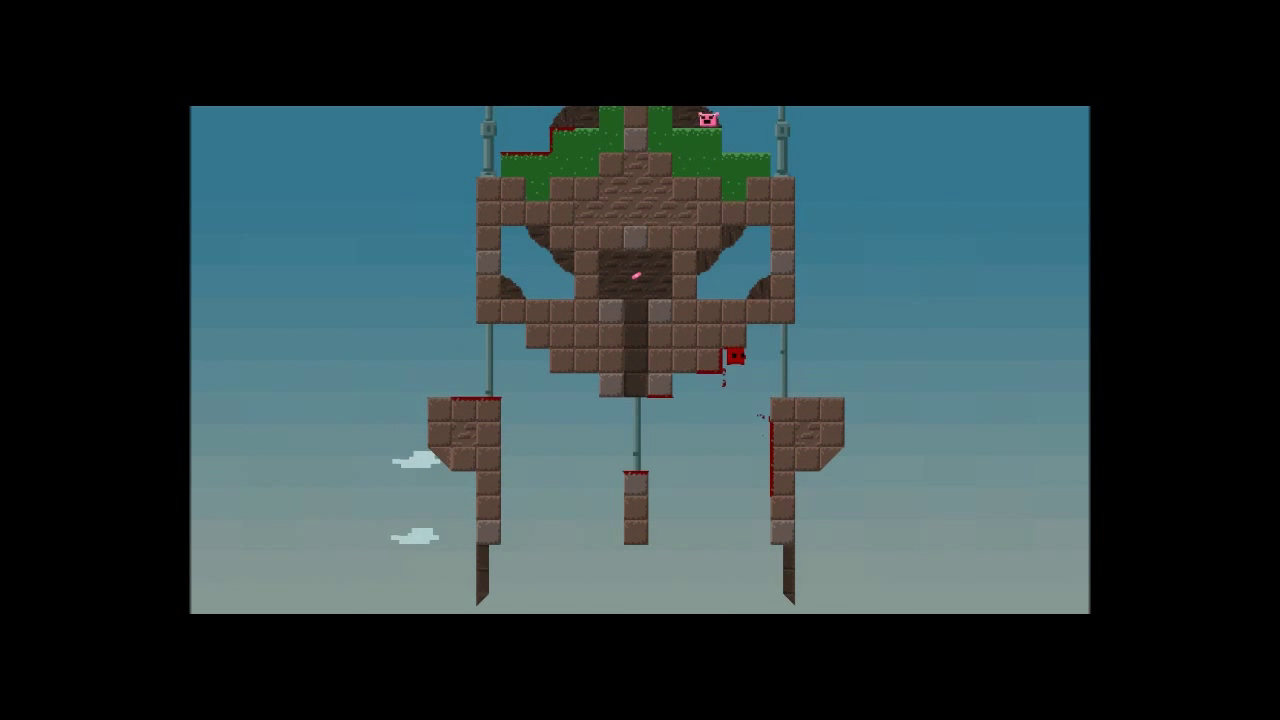
pyautogui.press('Right')
pyautogui.press('space')
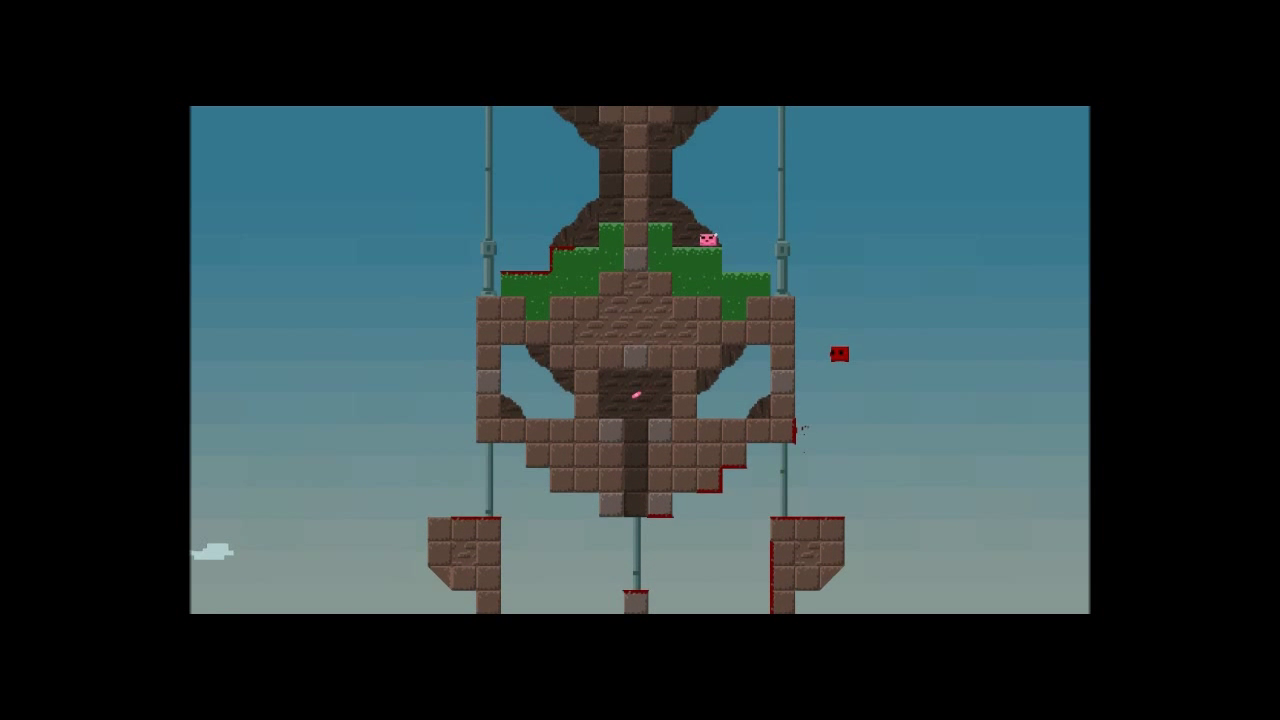
pyautogui.press('Left')
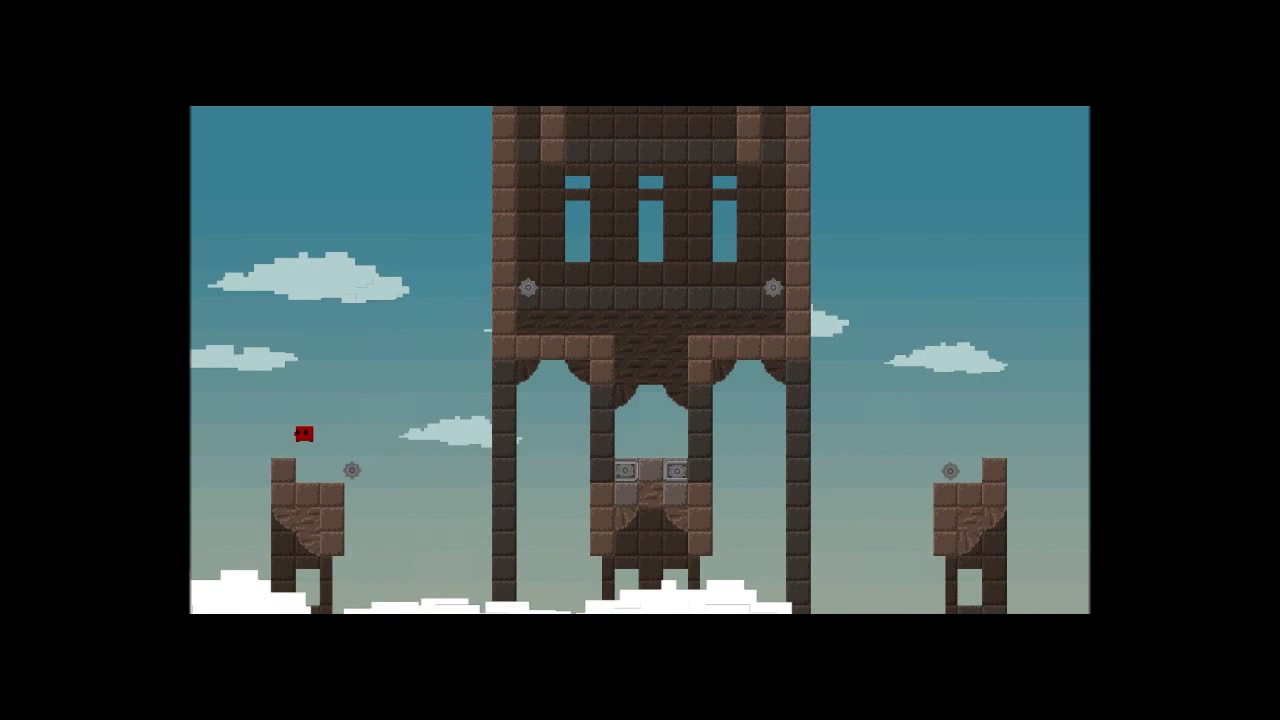
# Jump from level 1-3's left pillar toward the tower, falling back repeatedly.
pyautogui.press('Left')
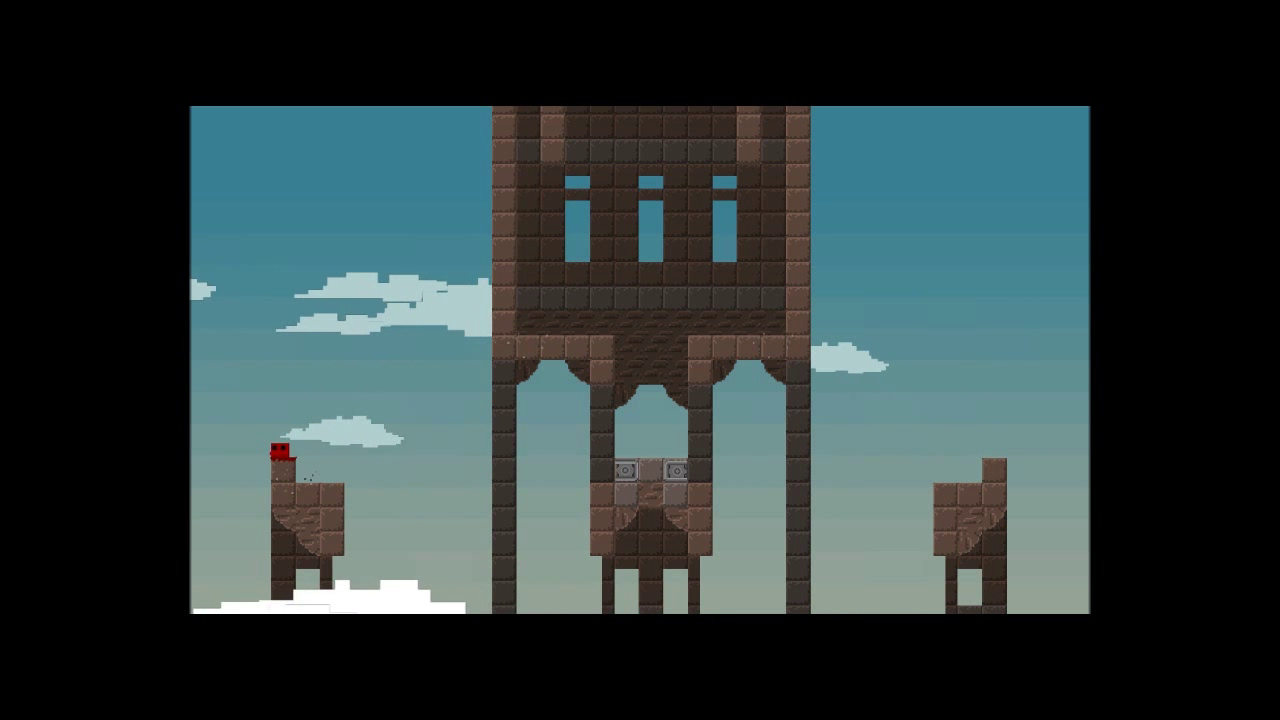
pyautogui.press('Right')
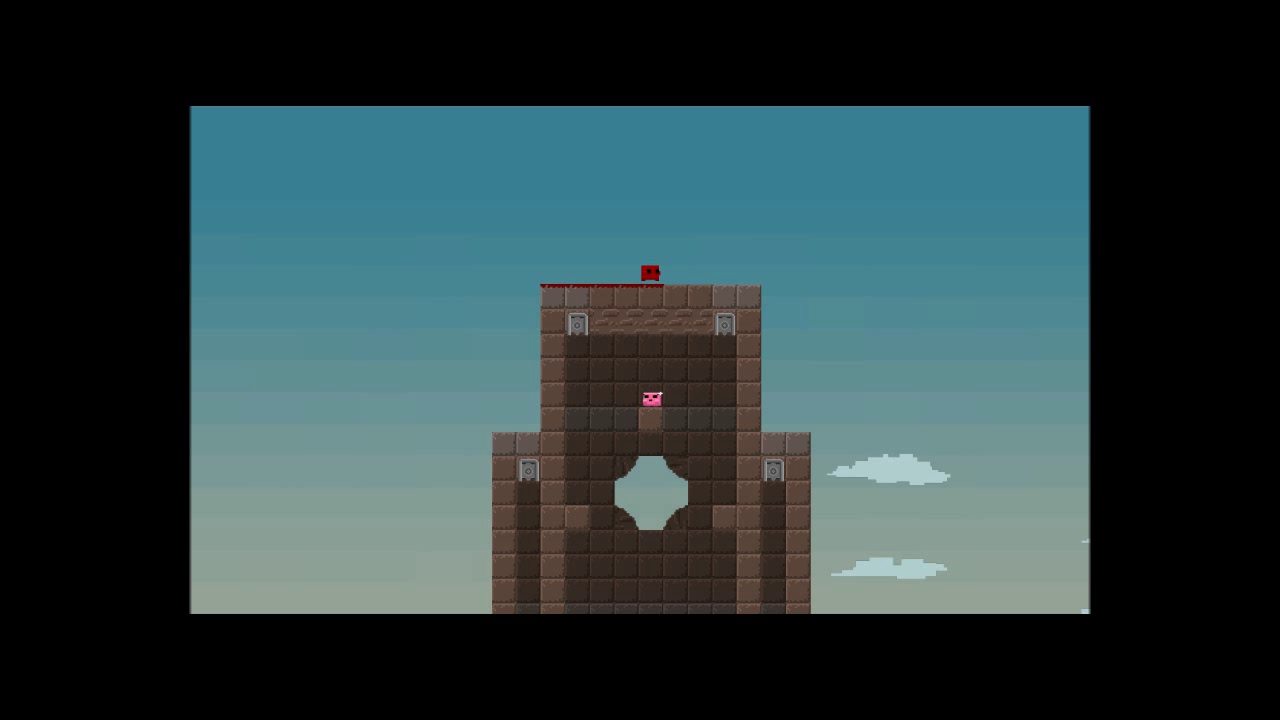
pyautogui.press('Left')
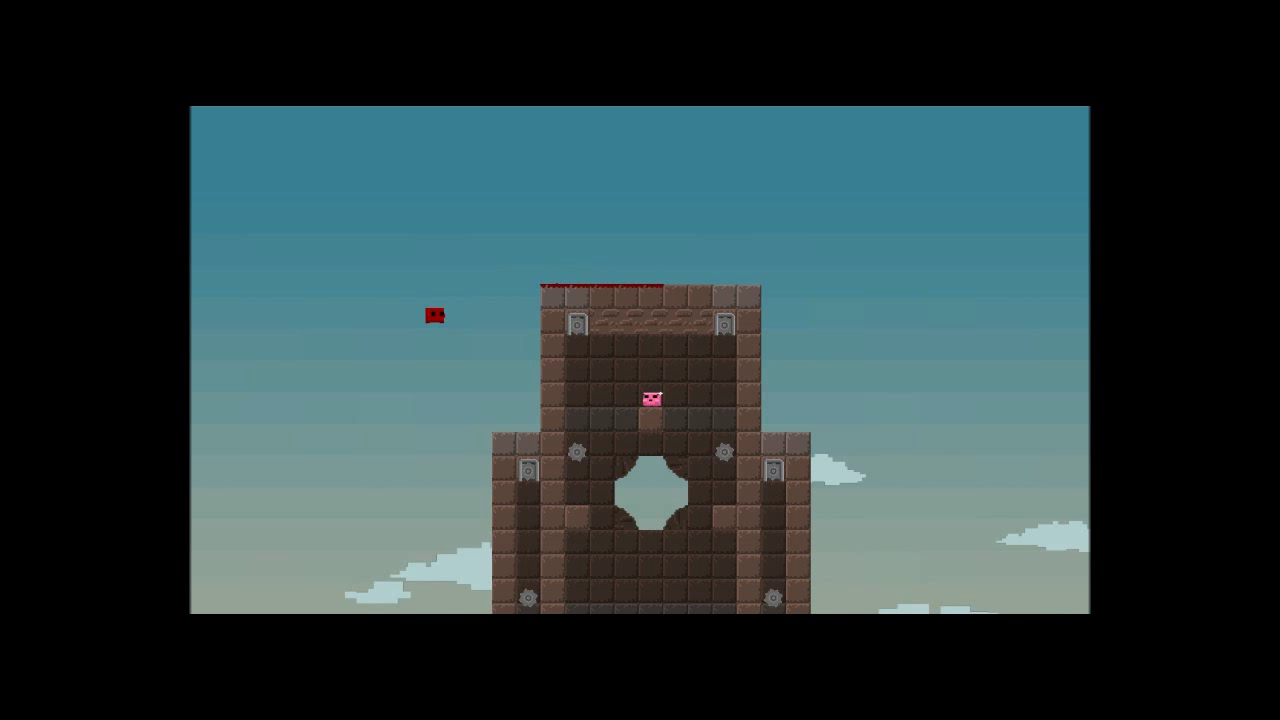
pyautogui.press('Left')
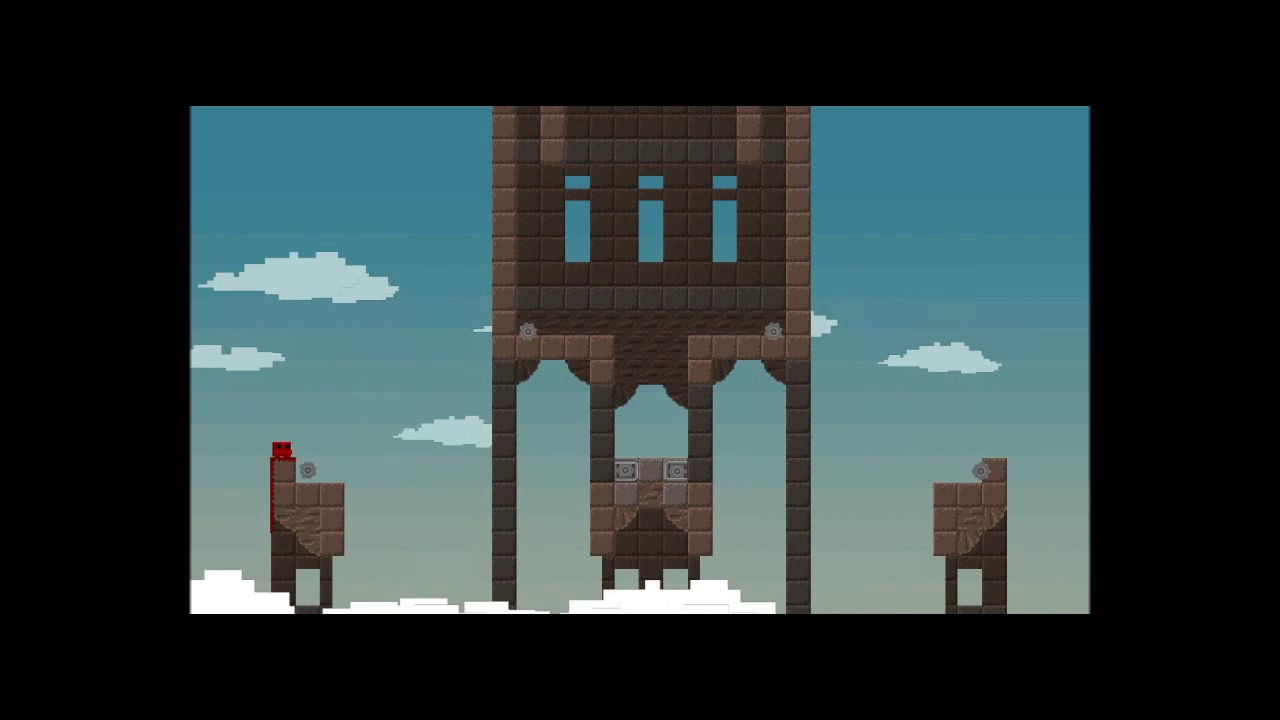
pyautogui.press('space')
# Wall-jump up the tower's central leg into its interior before losing the last life.
pyautogui.press('Right')
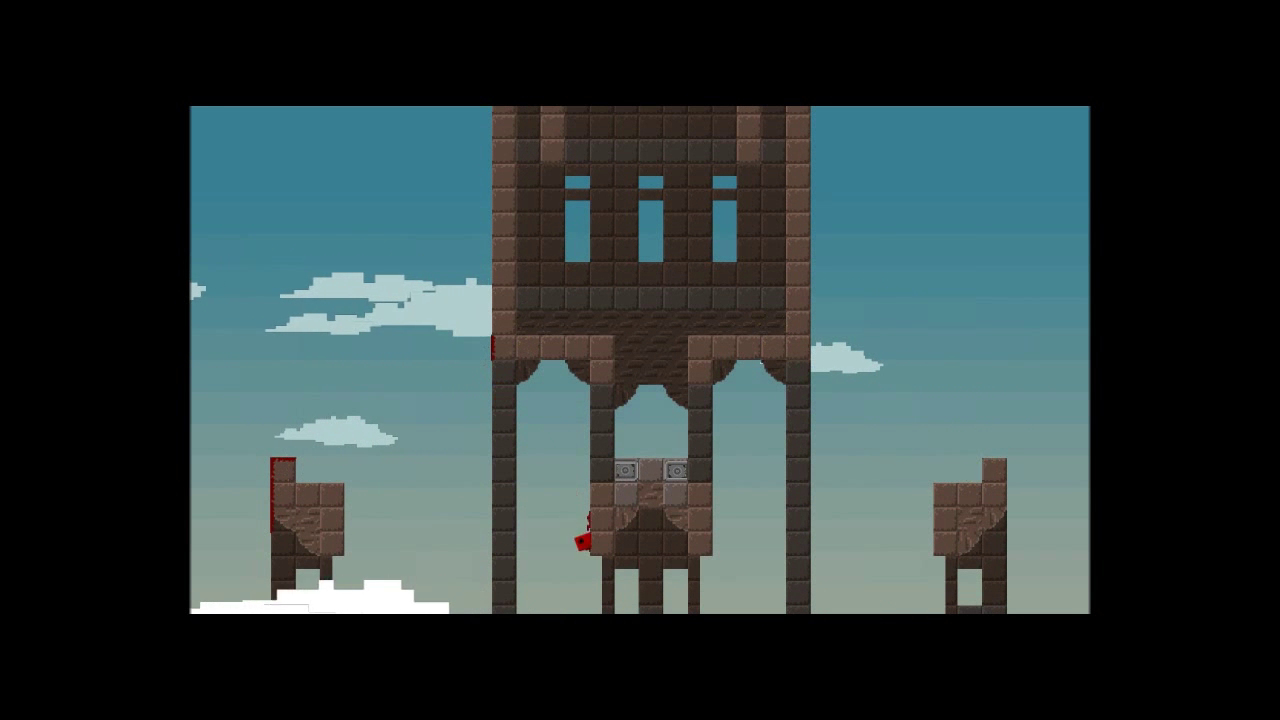
pyautogui.press('space')
pyautogui.press('Right')
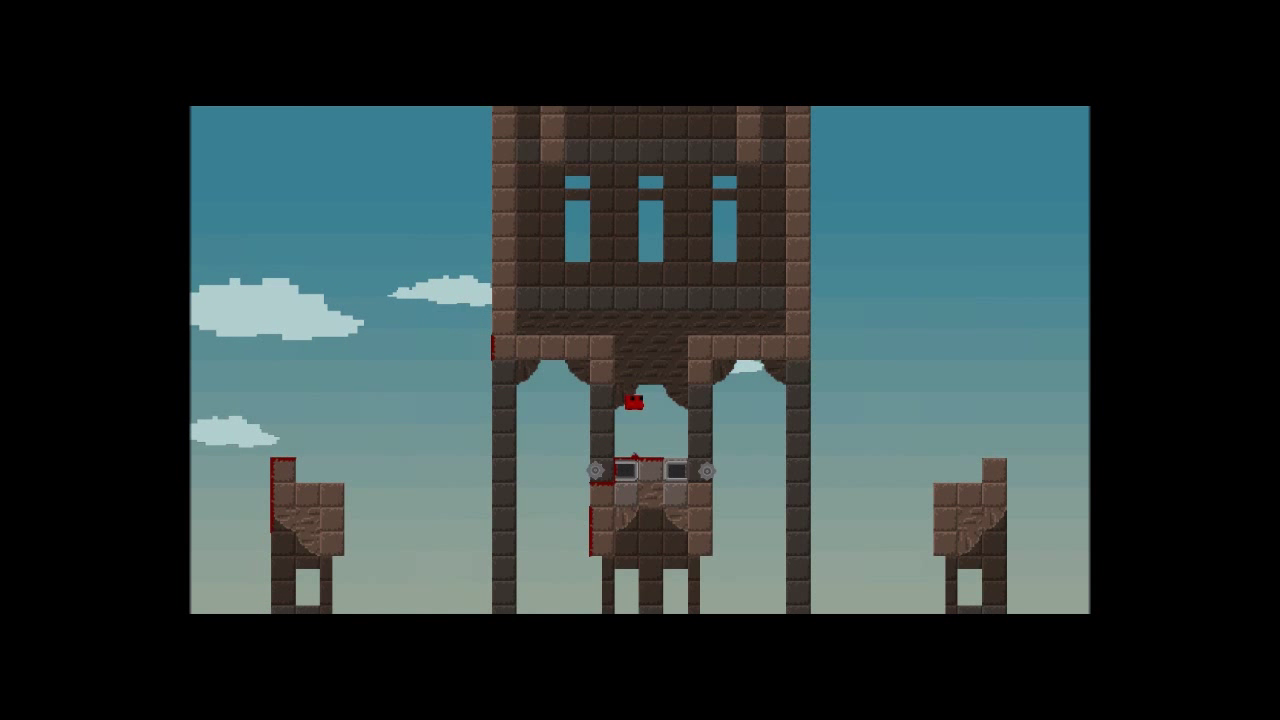
pyautogui.press('space')
pyautogui.press('Left')
pyautogui.press('Right')
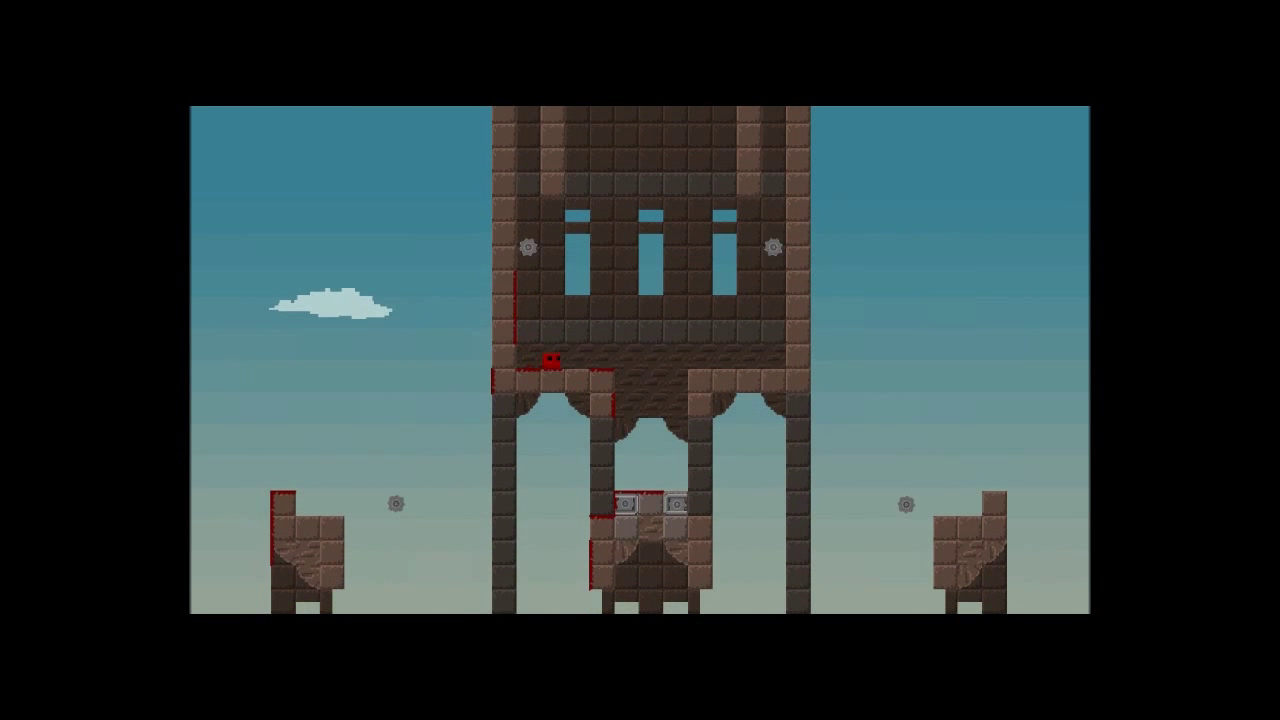
pyautogui.press('space')
pyautogui.press('space')
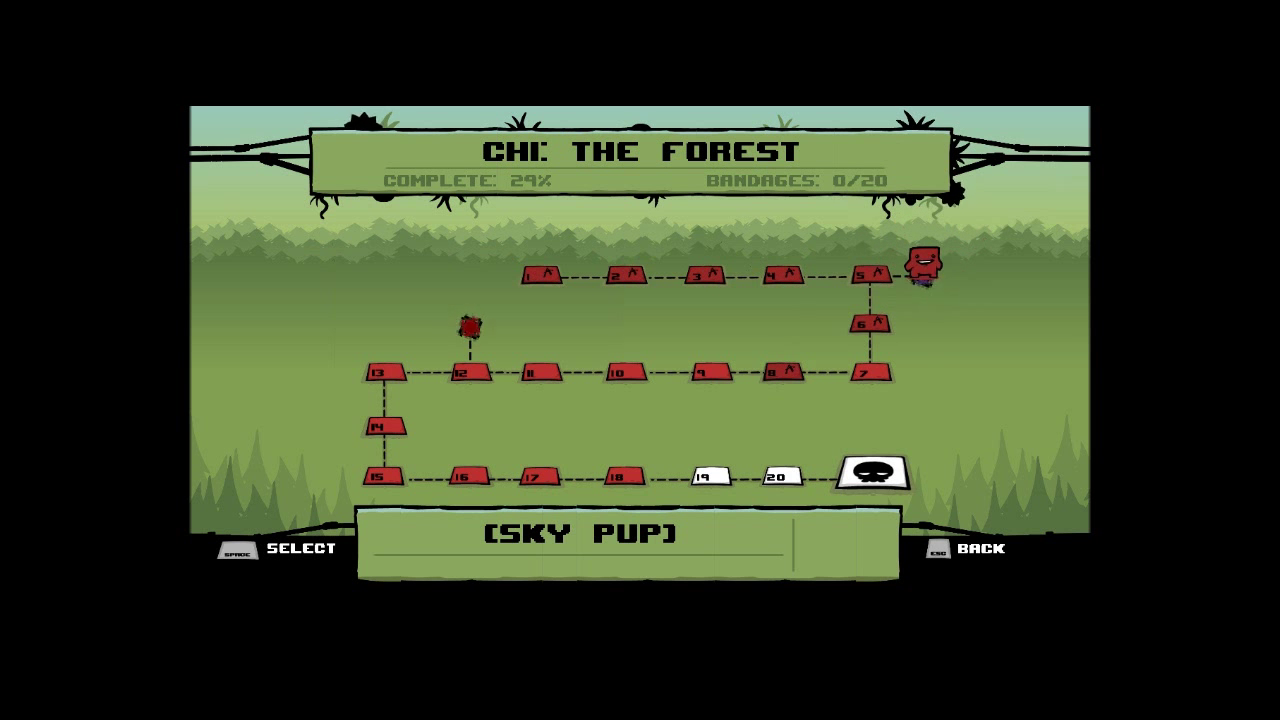
# Enter the warp zone and clear level 1-1 by wall-jumping to Bandage Girl.
pyautogui.press('space')
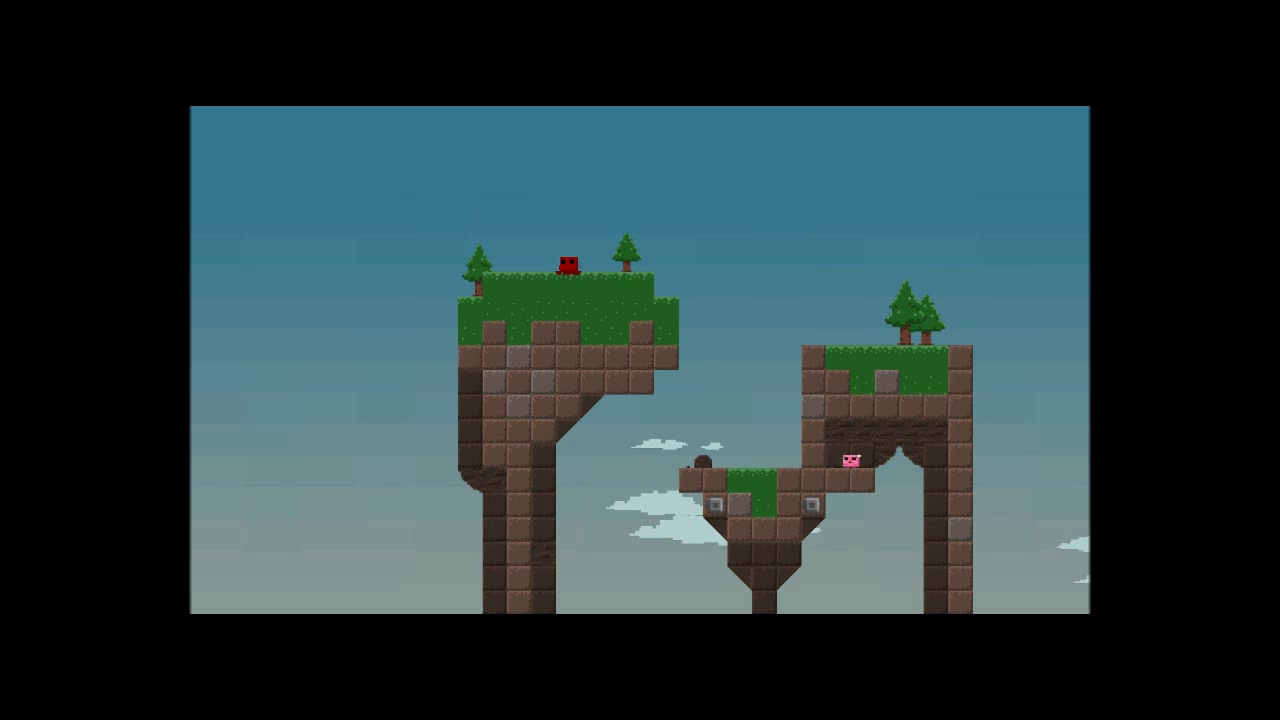
pyautogui.press('Left')
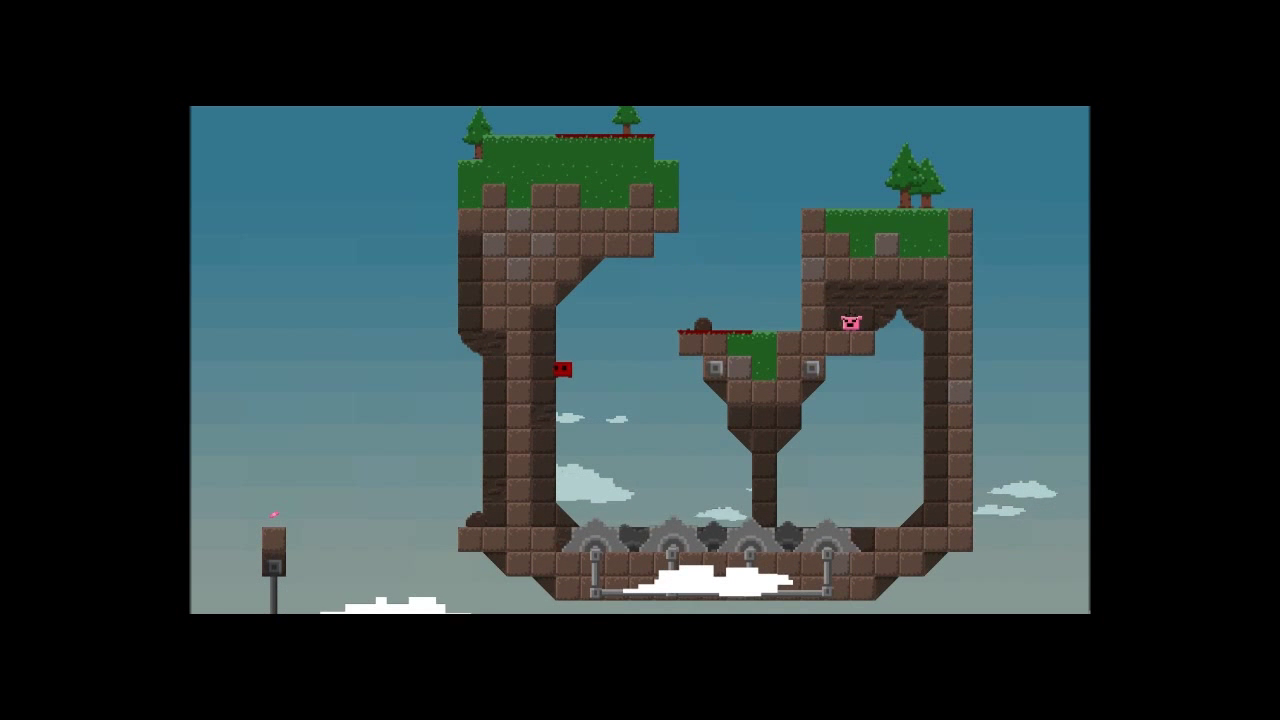
pyautogui.press('Right')
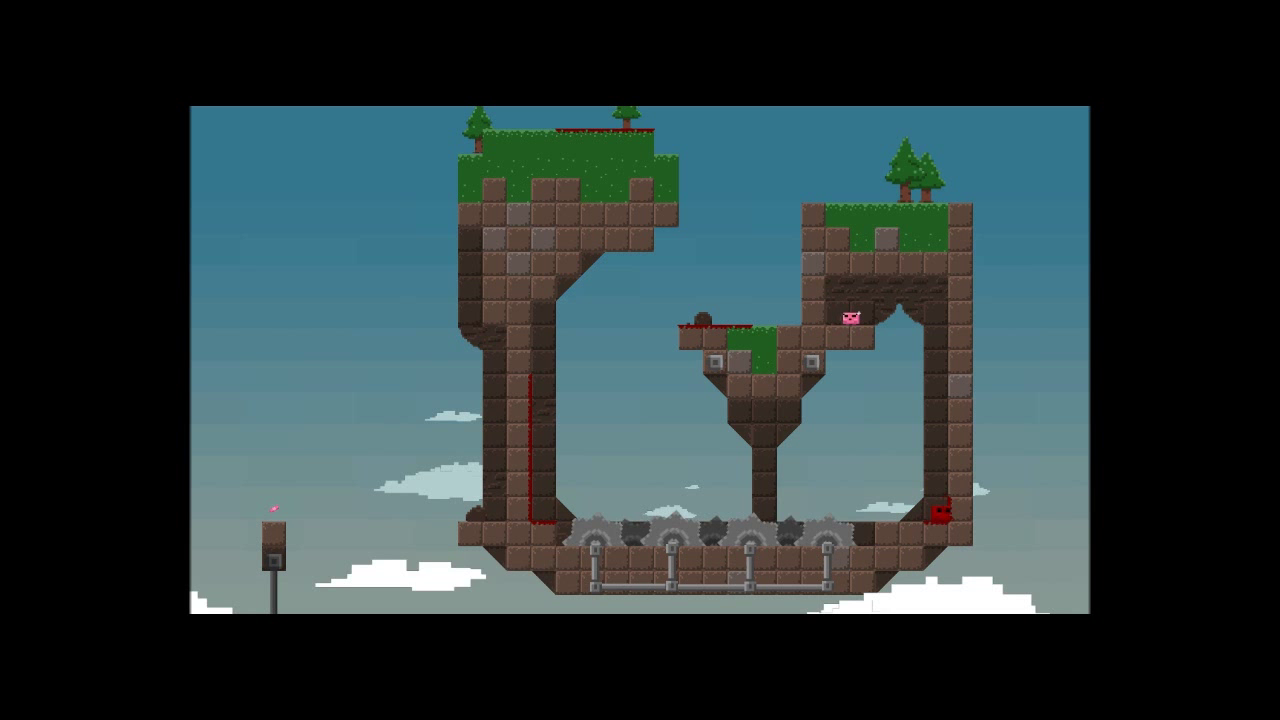
pyautogui.press('space')
pyautogui.press('Left')
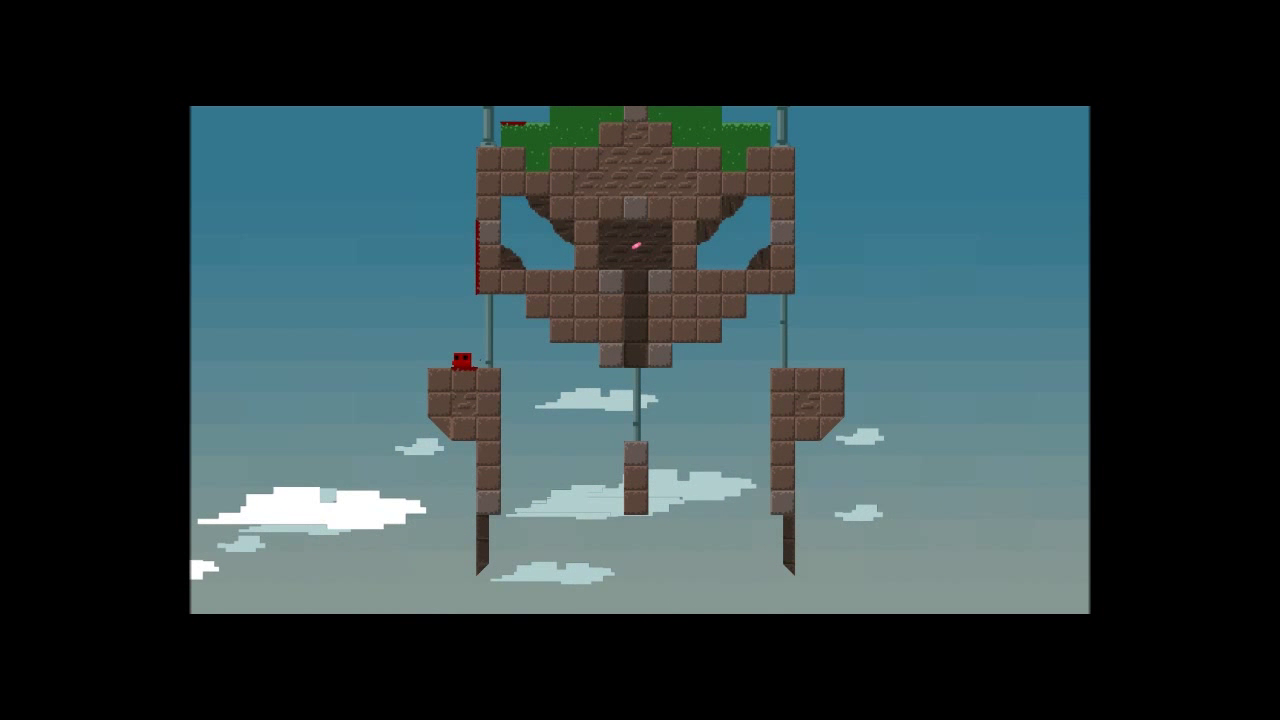
# Clear level 1-2 by jumping from the middle pillar onto the right structure.
pyautogui.press('Right')
pyautogui.press('space')
pyautogui.press('Right')
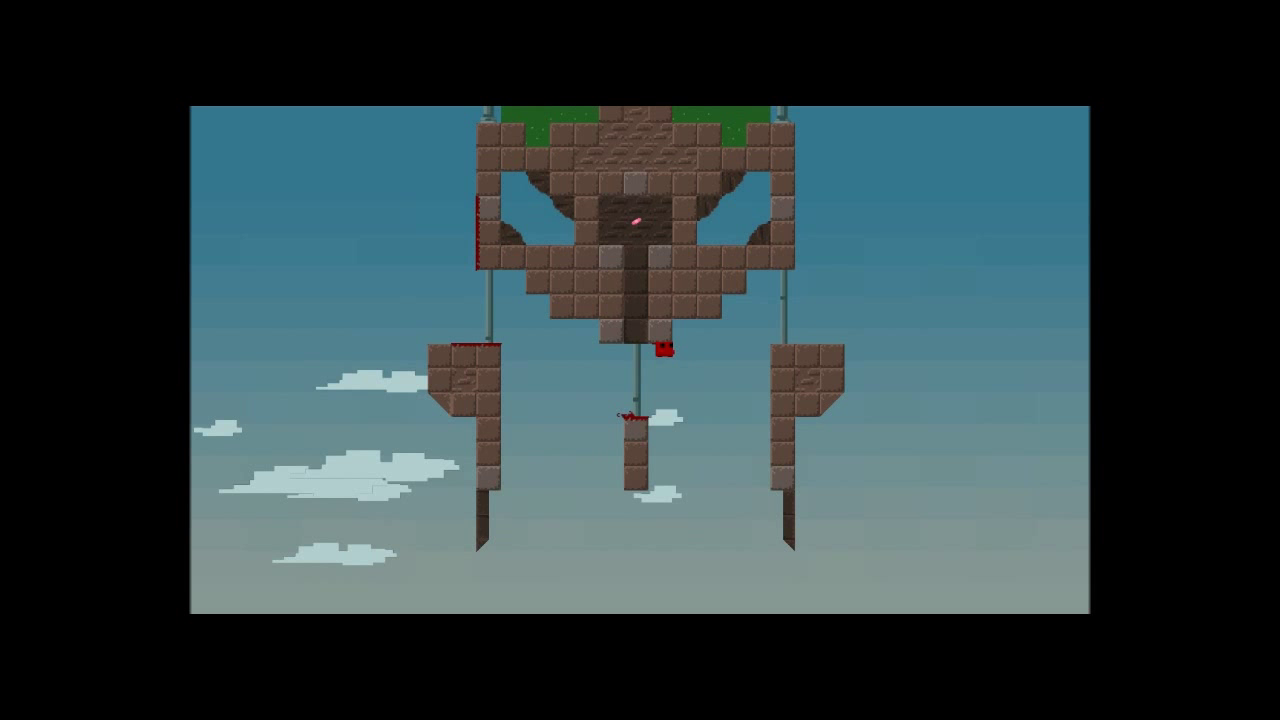
pyautogui.press('Right')
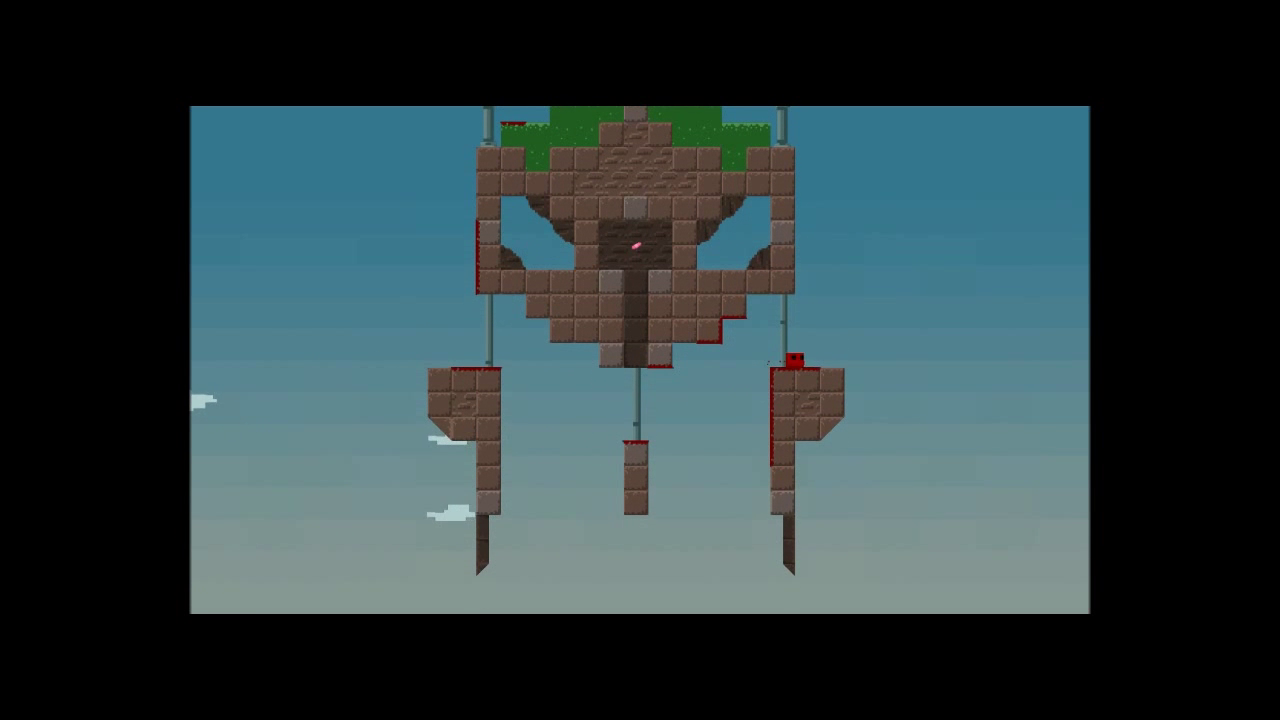
pyautogui.press('space')
pyautogui.press('Left')
pyautogui.press('Right')
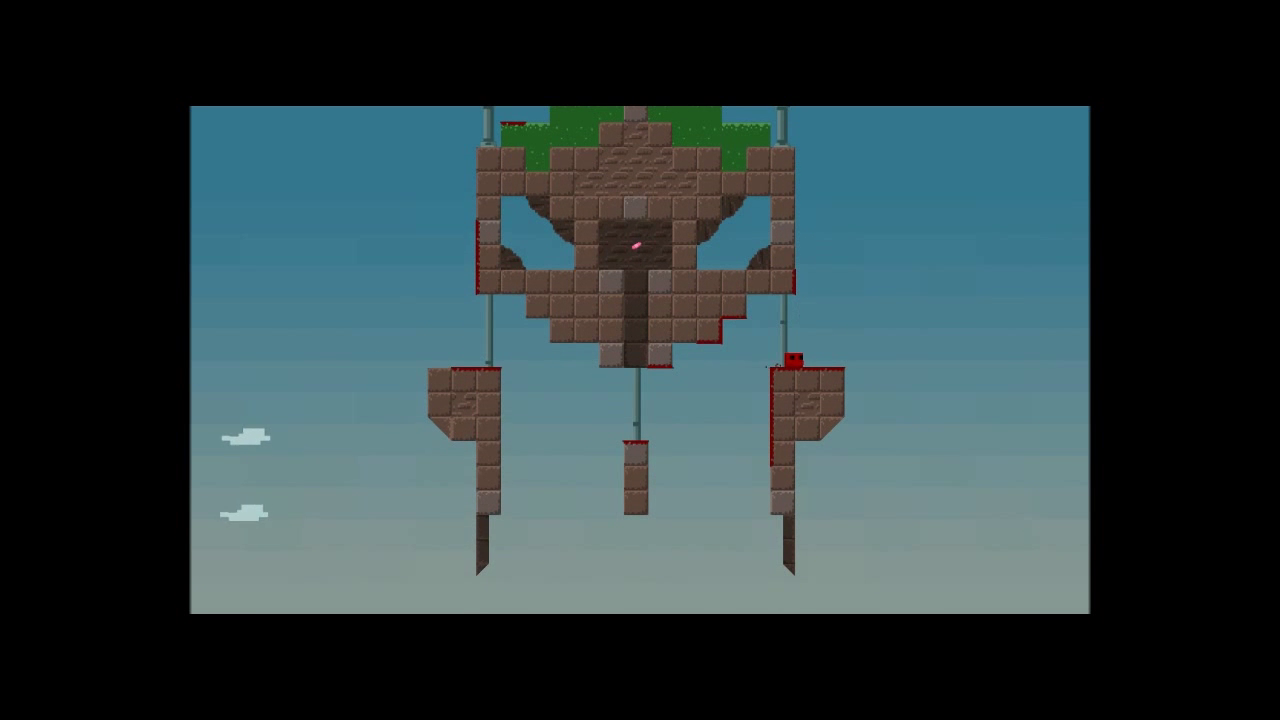
pyautogui.press('space')
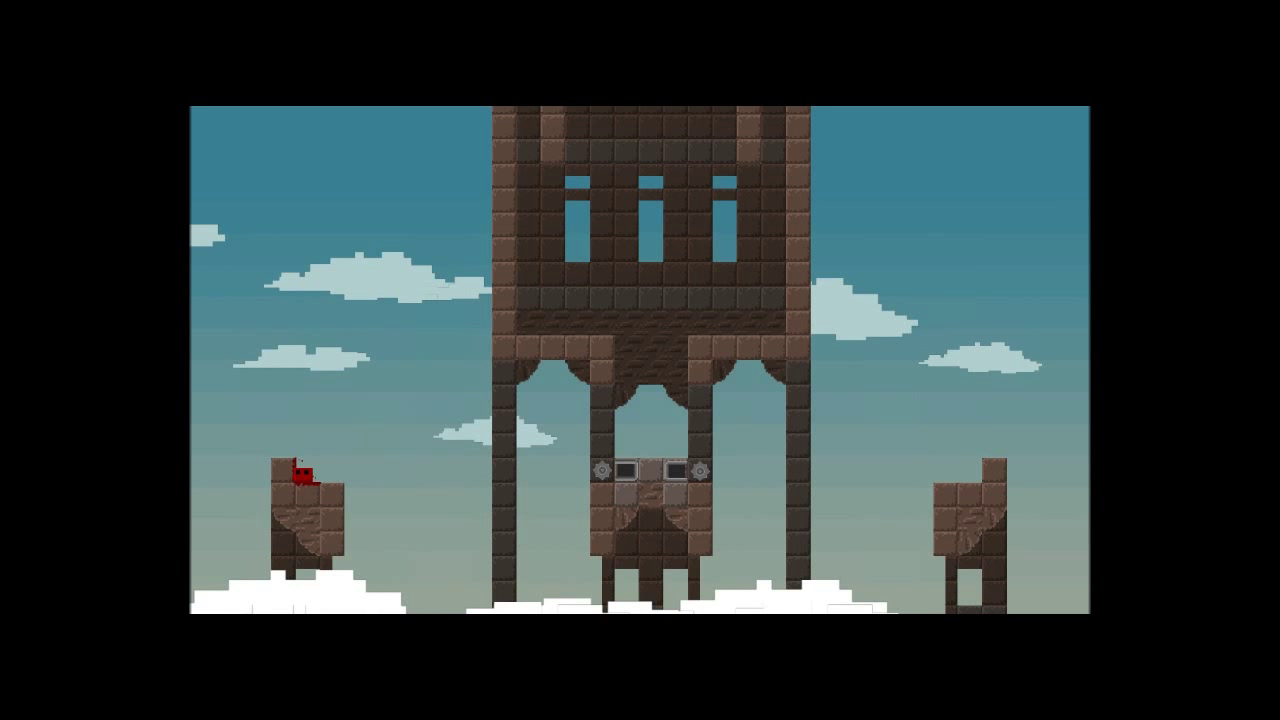
# Leap from the left pillar to the tower and climb into its interior.
pyautogui.press('space')
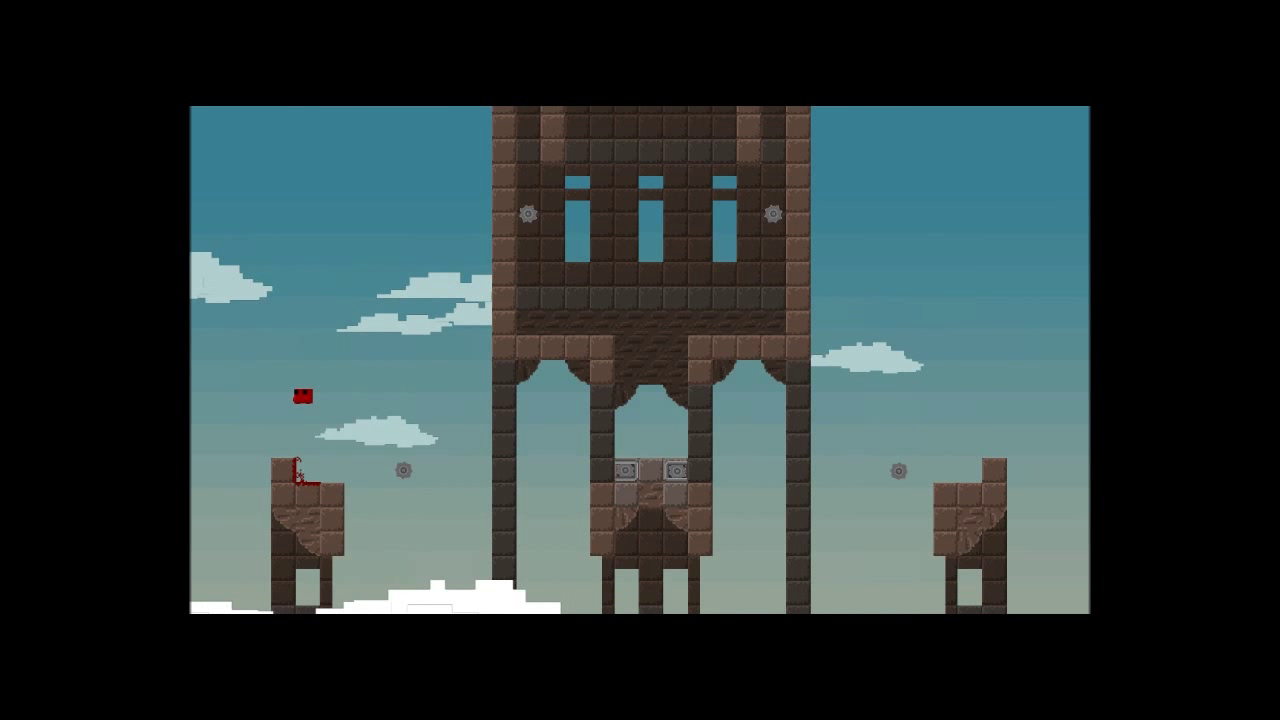
pyautogui.press('Right')
pyautogui.press('space')
pyautogui.press('Right')
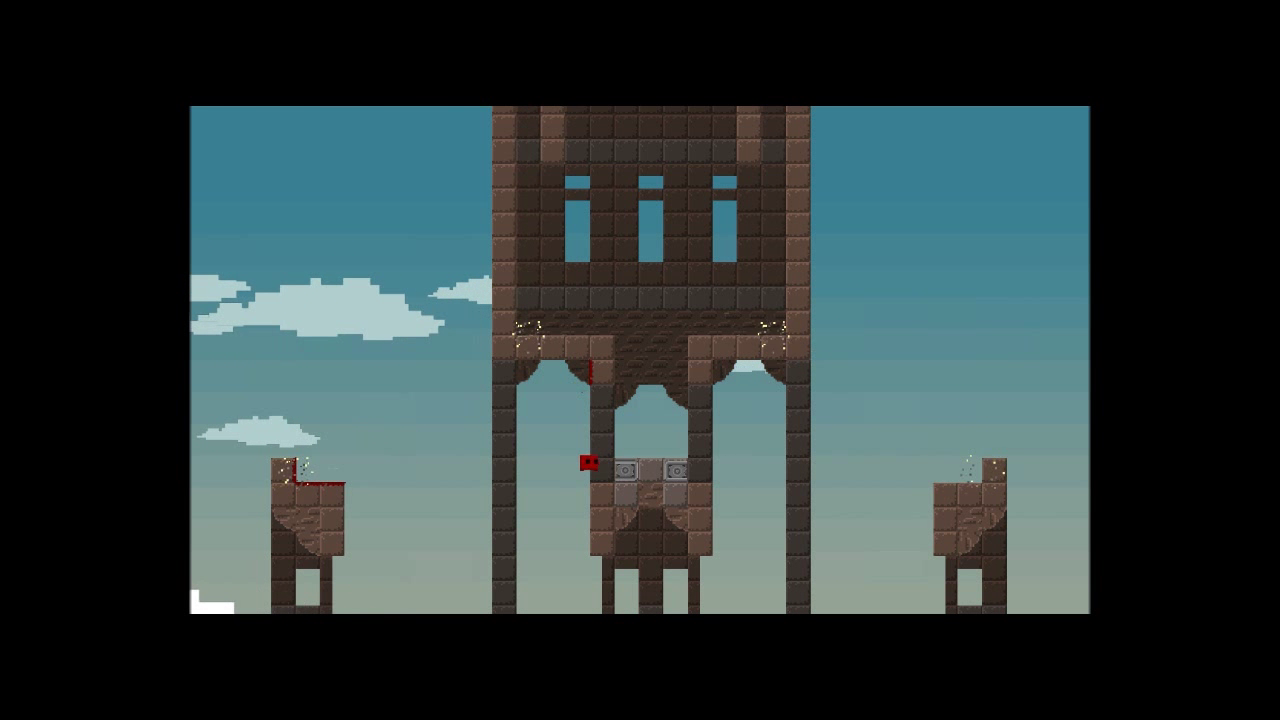
pyautogui.press('space')
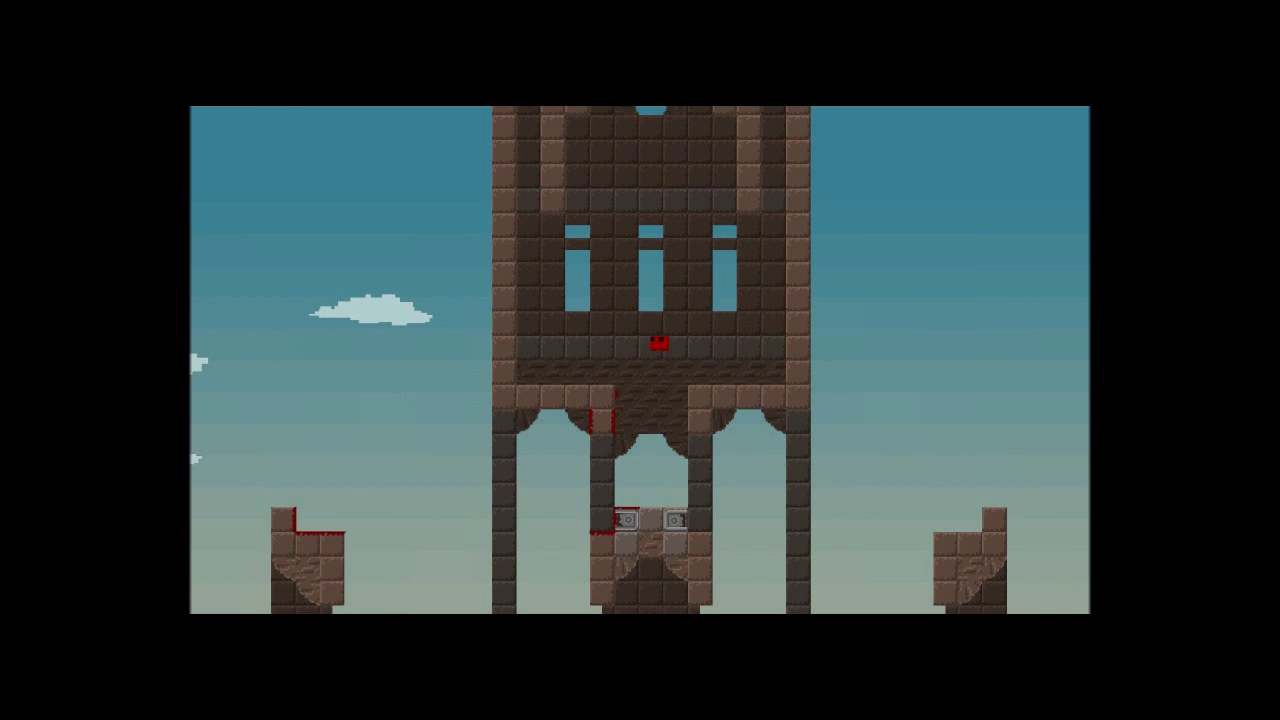
pyautogui.press('Left')
pyautogui.press('space')
# Wall-jump up the tower toward Bandage Girl, then fall off and lose the last lives.
pyautogui.press('space')
pyautogui.press('Right')
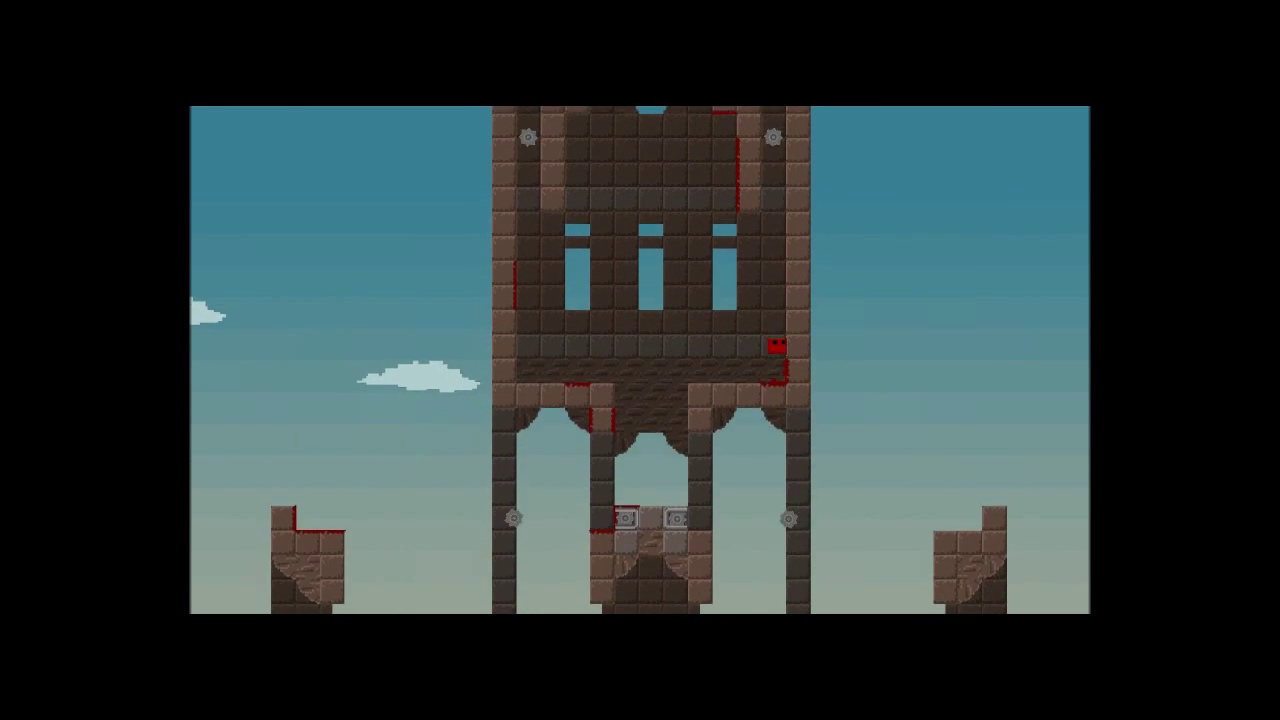
pyautogui.press('space')
pyautogui.press('Left')
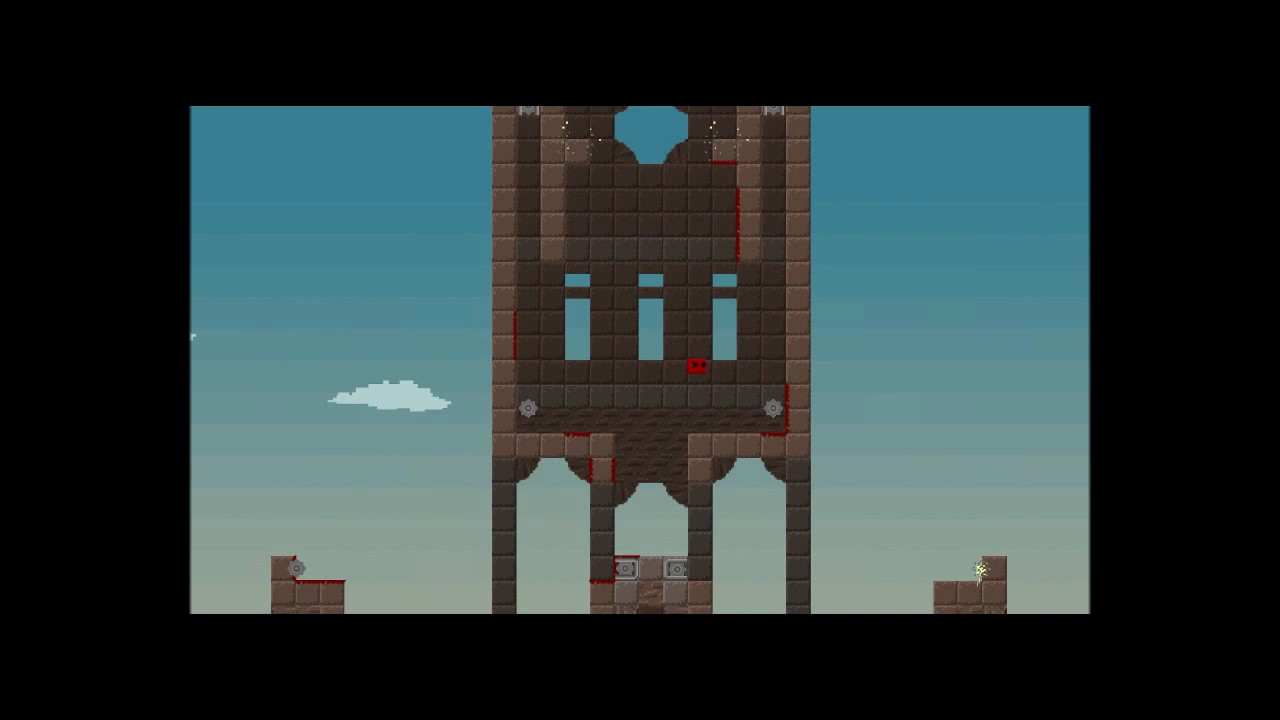
pyautogui.press('Right')
pyautogui.press('space')
pyautogui.press('Left')
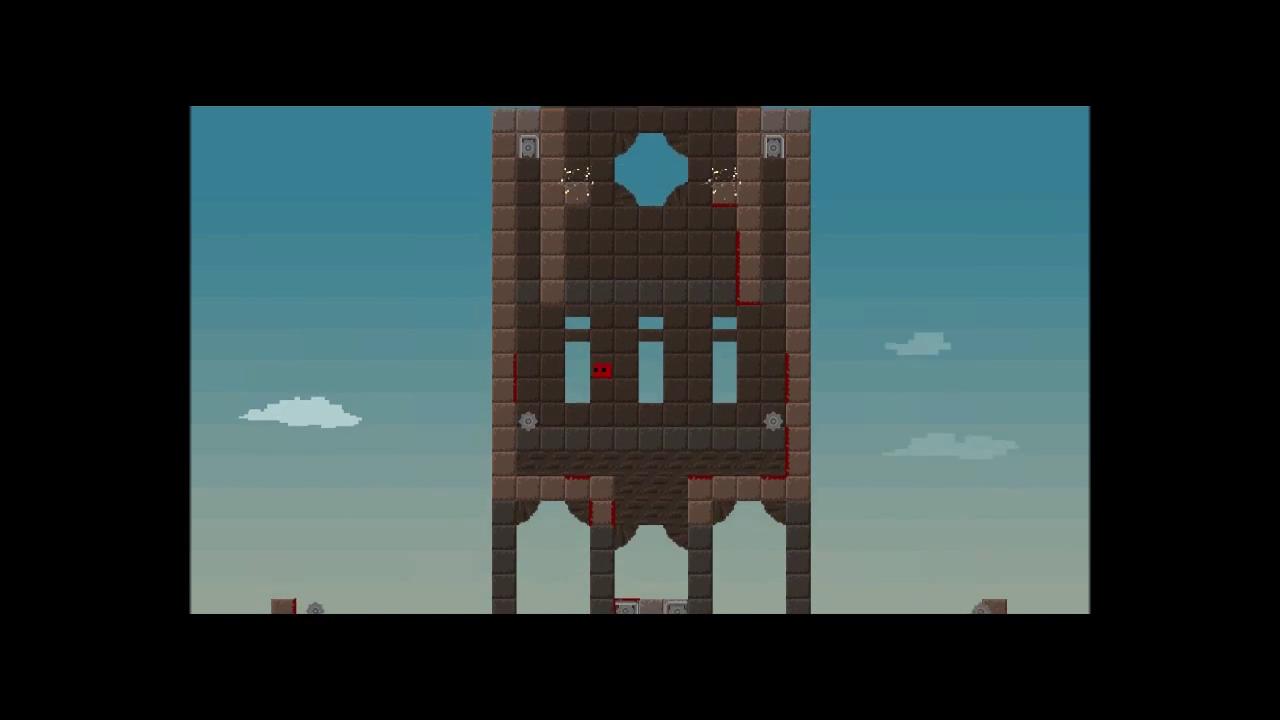
pyautogui.press('Left')
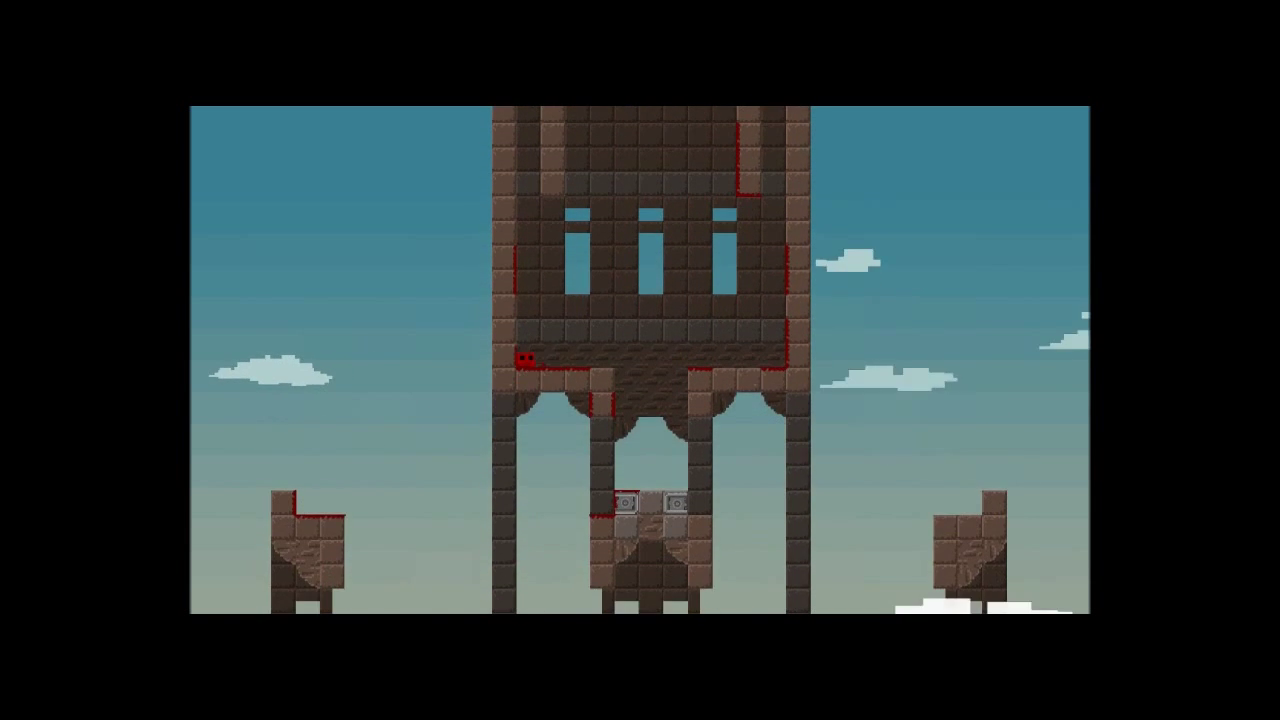
pyautogui.press('space')
pyautogui.press('Right')
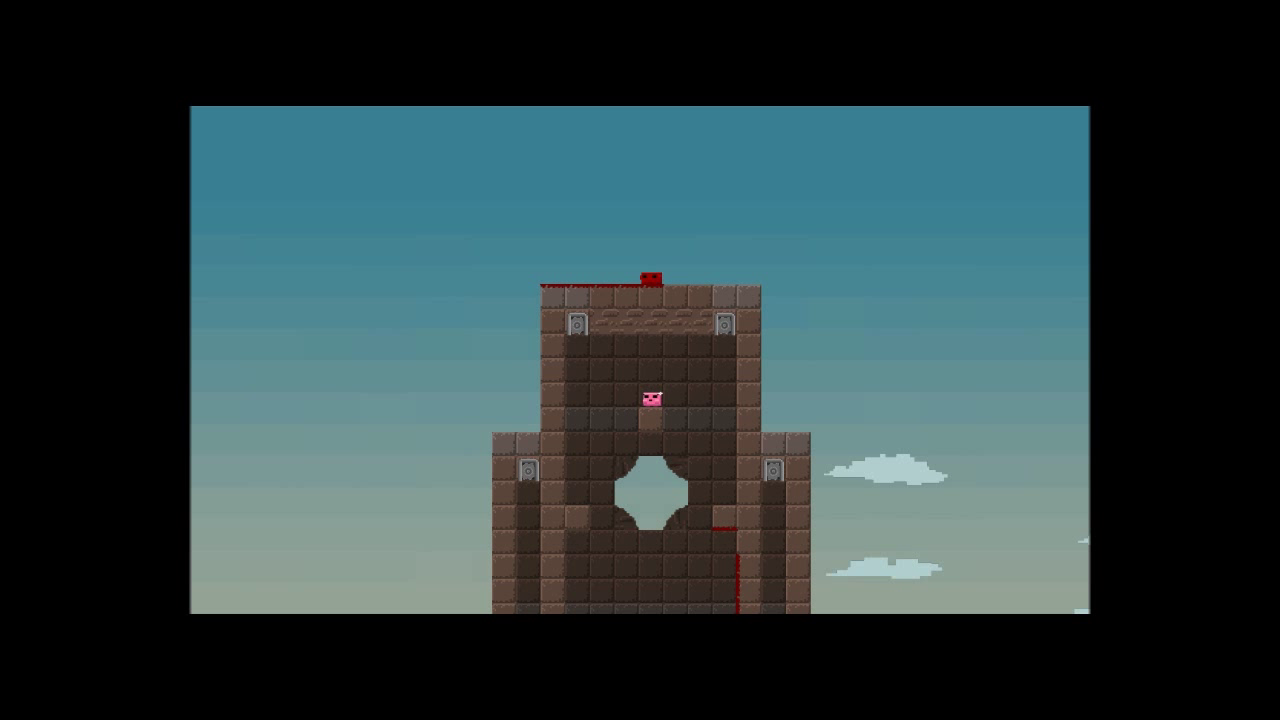
pyautogui.press('Left')
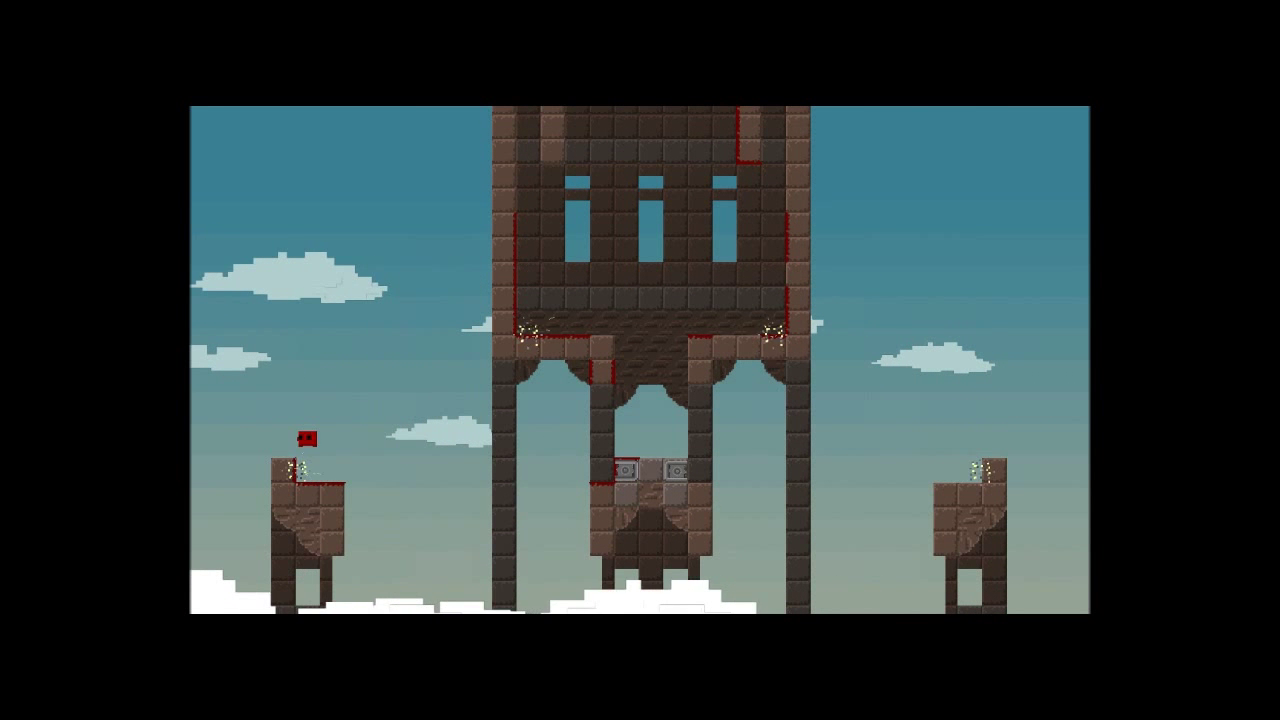
pyautogui.press('Right')
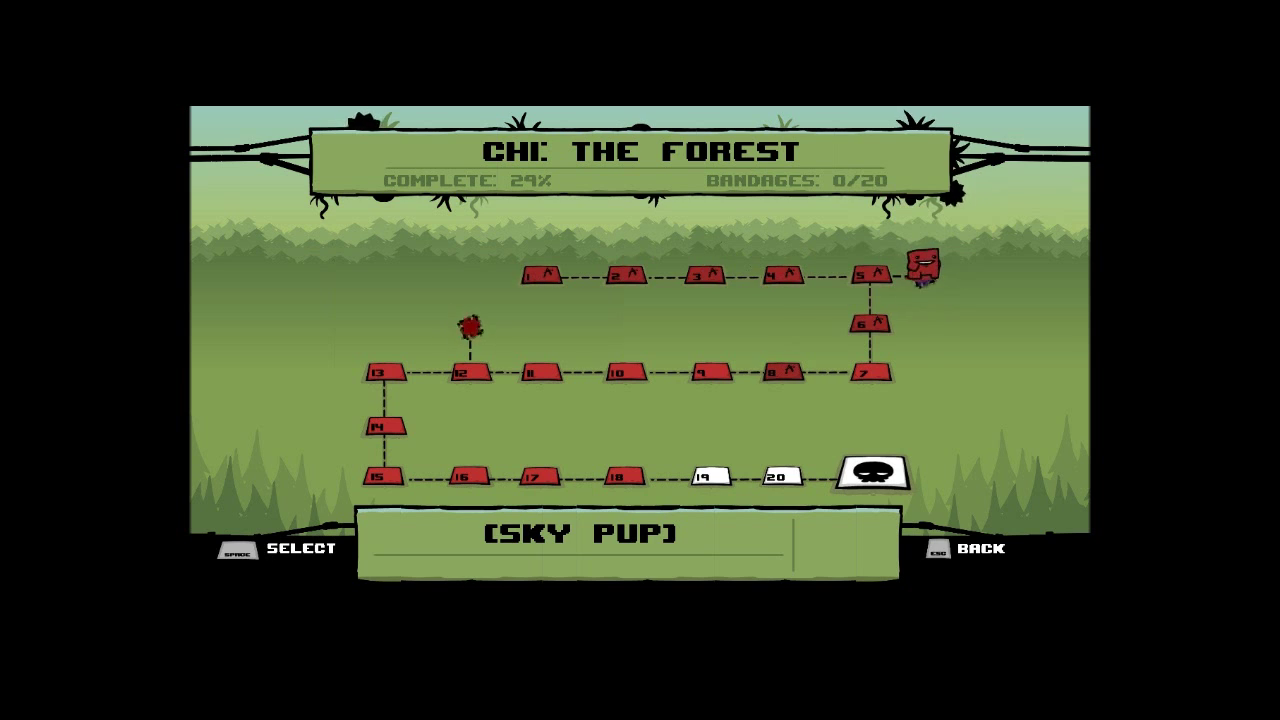
# Re-enter the Sky Pup warp zone and slide down the left pillar toward the right wall.
pyautogui.press('space')
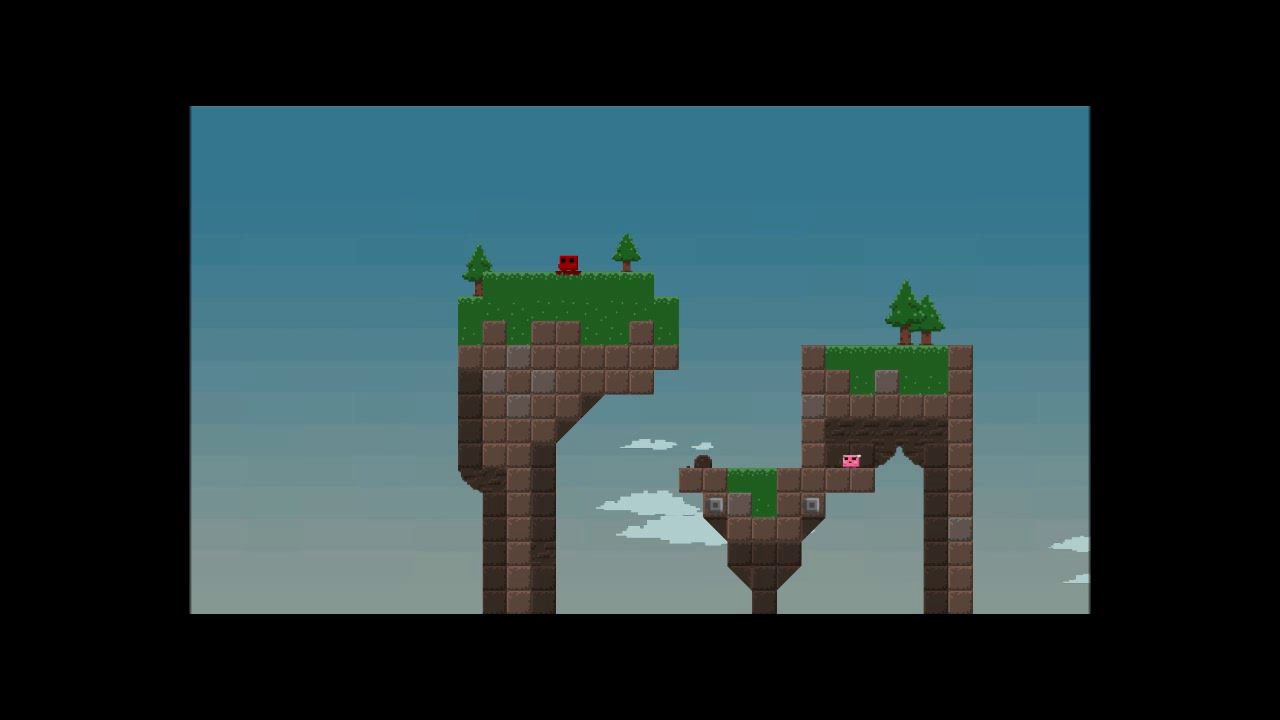
pyautogui.press('Left')
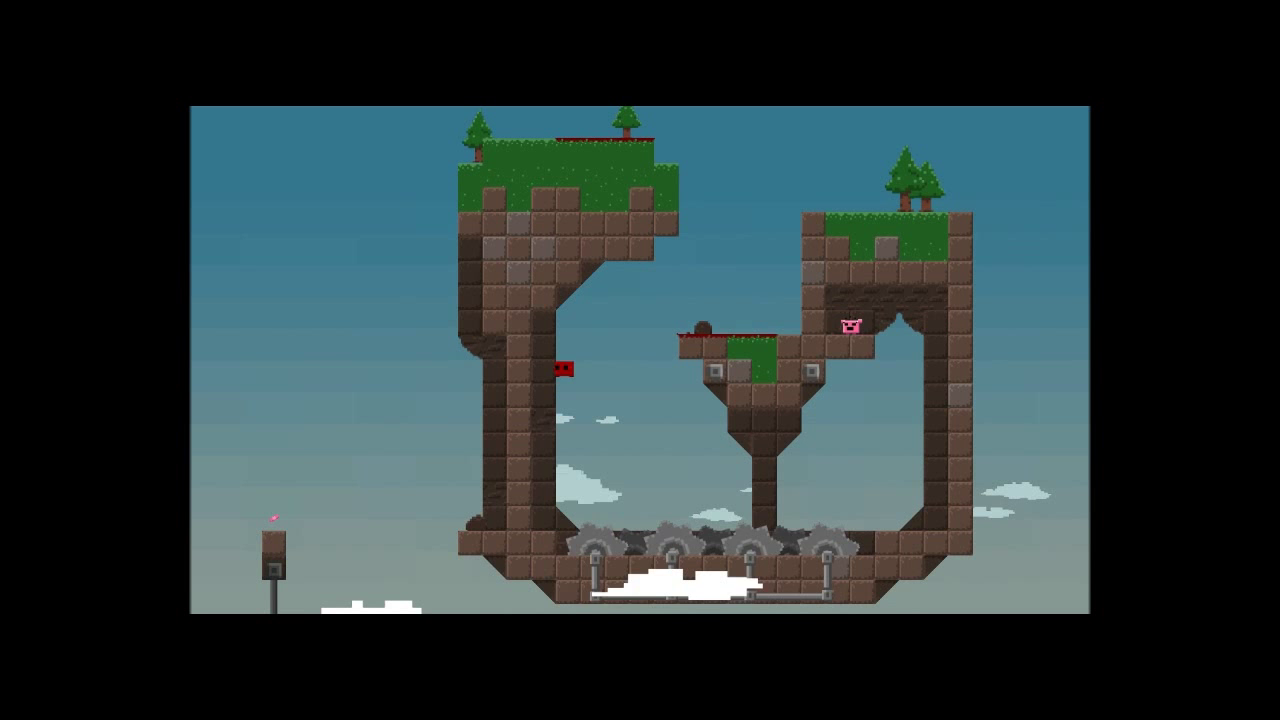
pyautogui.press('space')
pyautogui.press('Right')
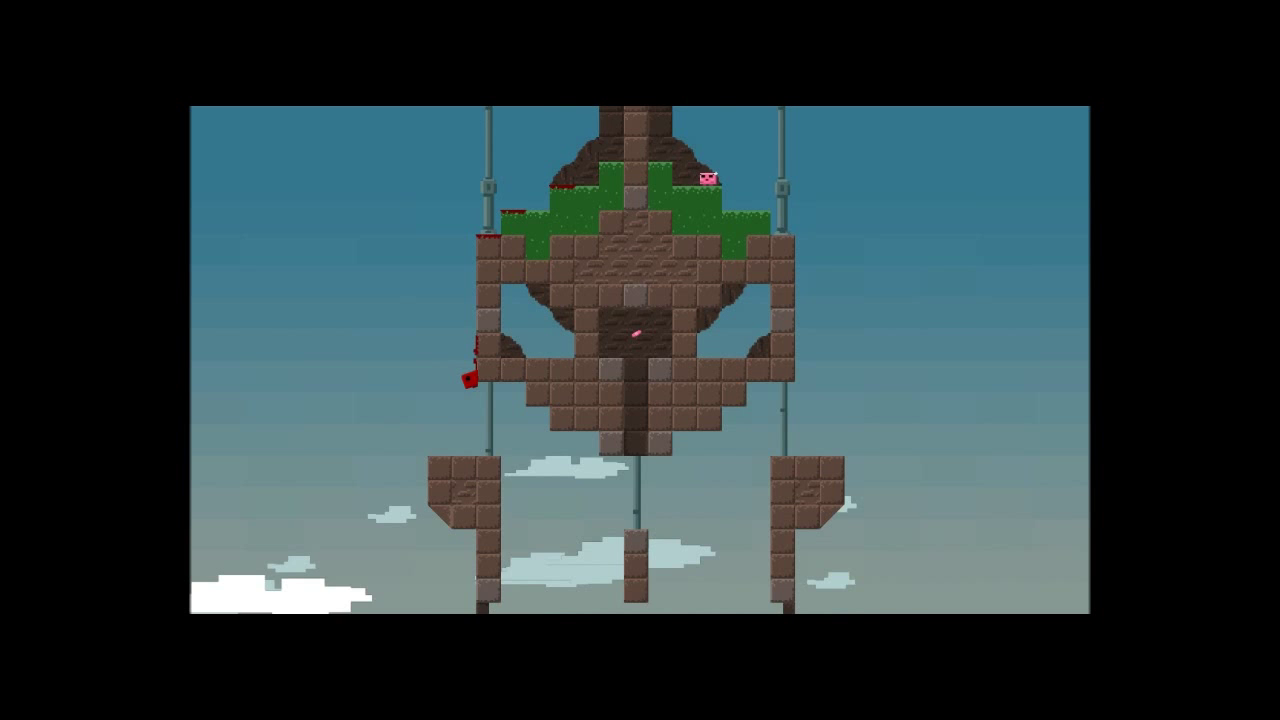
# Jump from the central pillar to the right platform and up to the tower top.
pyautogui.press('Right')
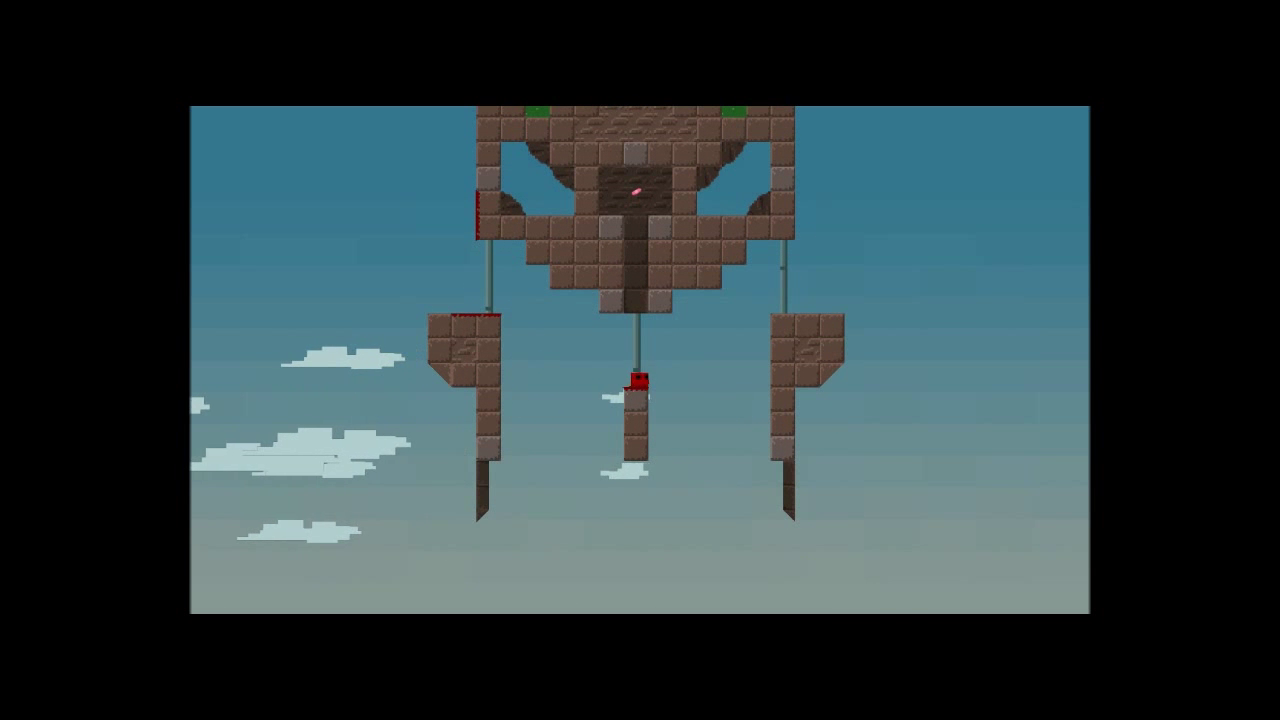
pyautogui.press('Right')
pyautogui.press('space')
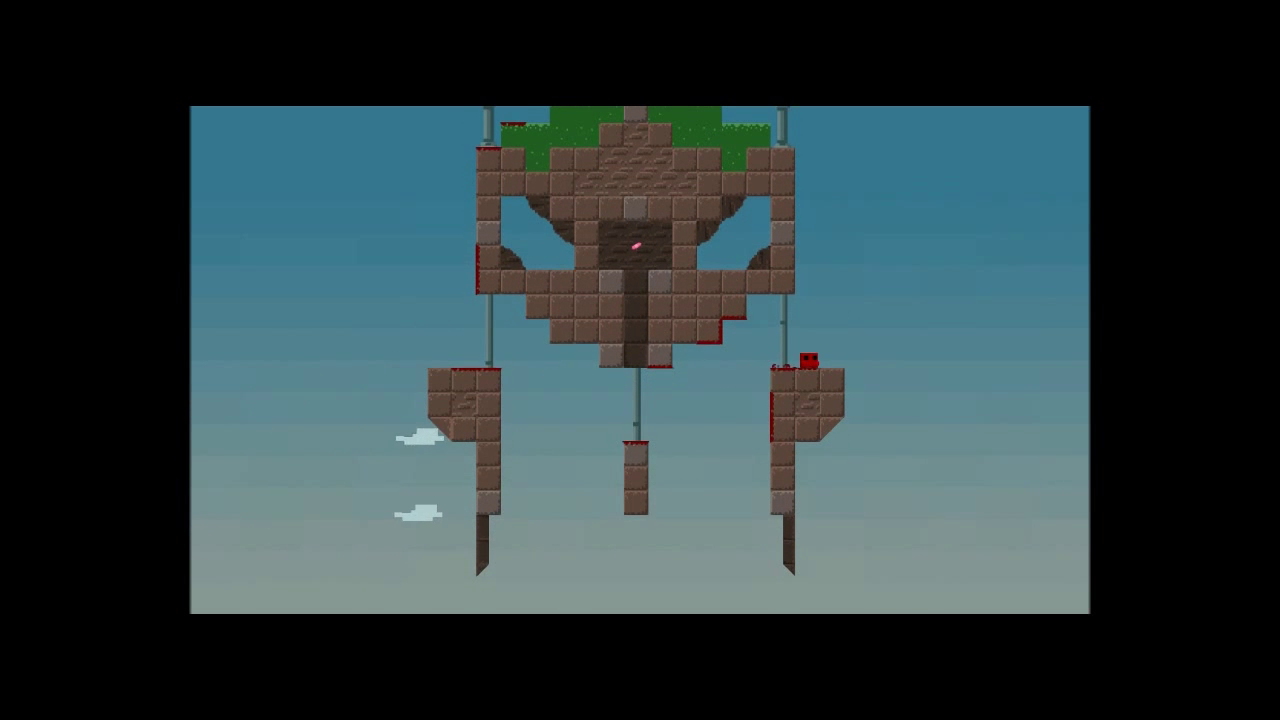
pyautogui.press('space')
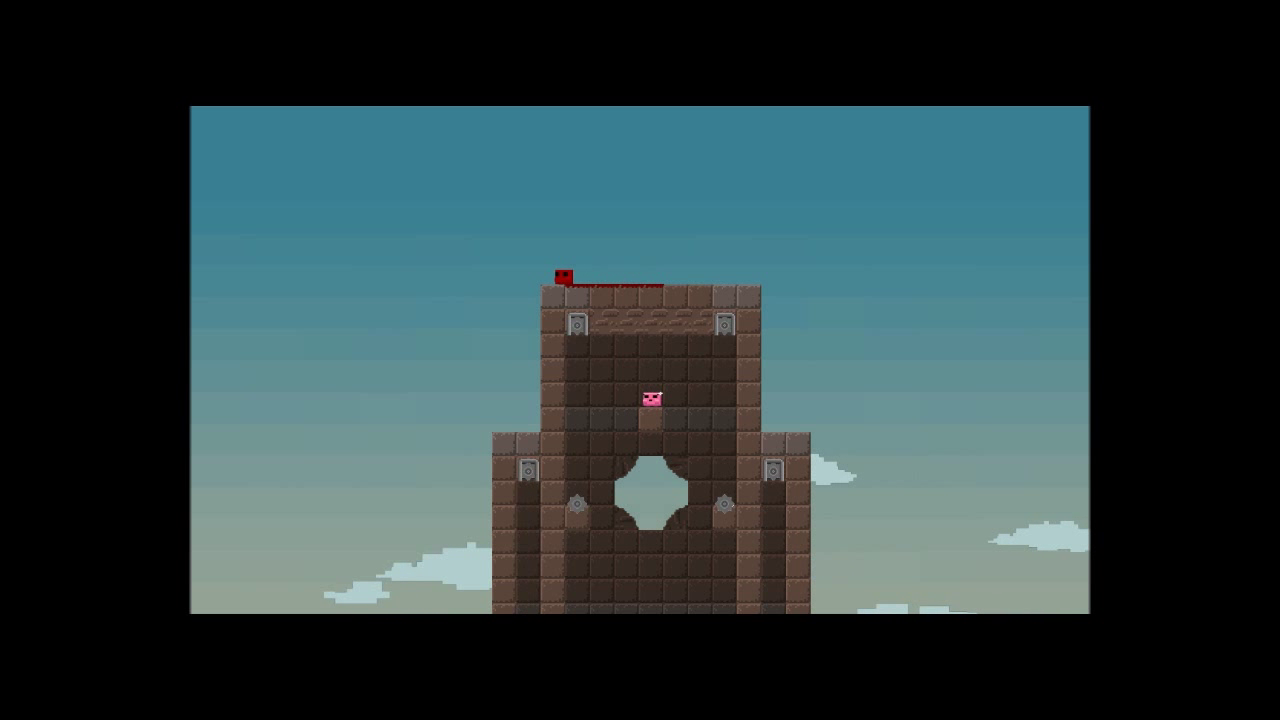
# Leap left off the tower and wall-jump up the inner walls to Bandage Girl.
pyautogui.press('Left')
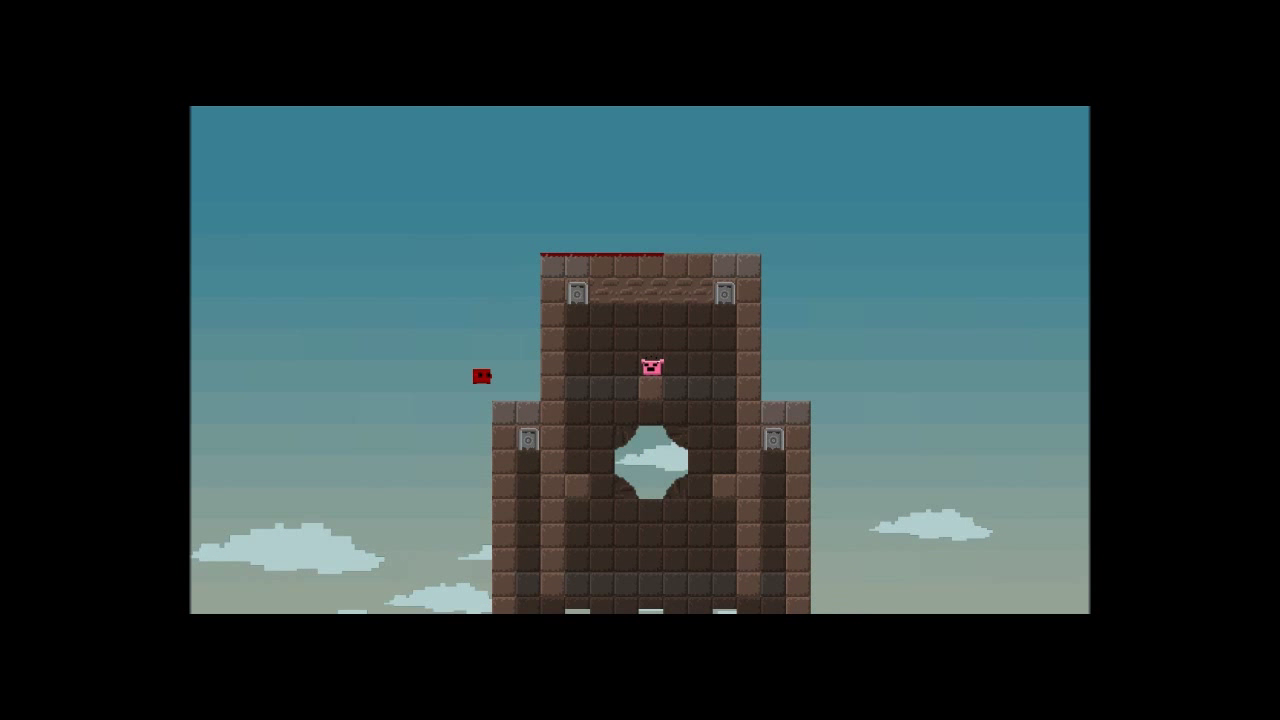
pyautogui.press('space')
pyautogui.press('Left')
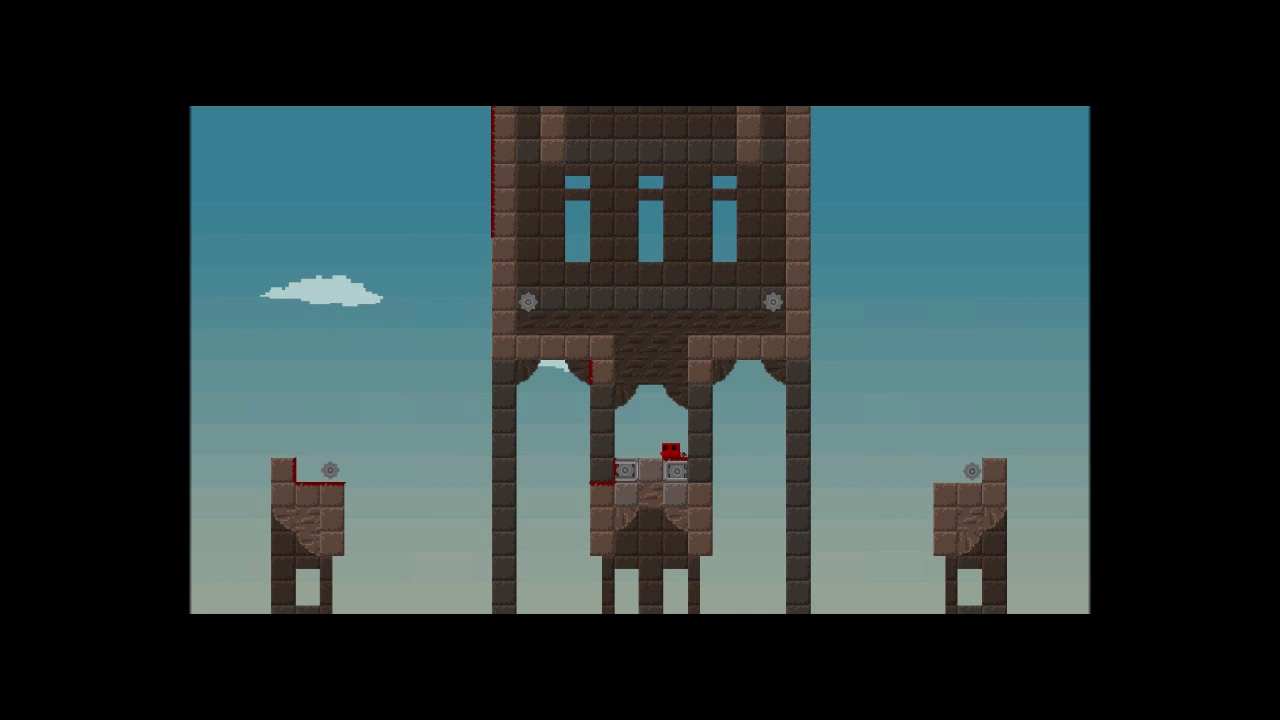
pyautogui.press('space')
pyautogui.press('Left')
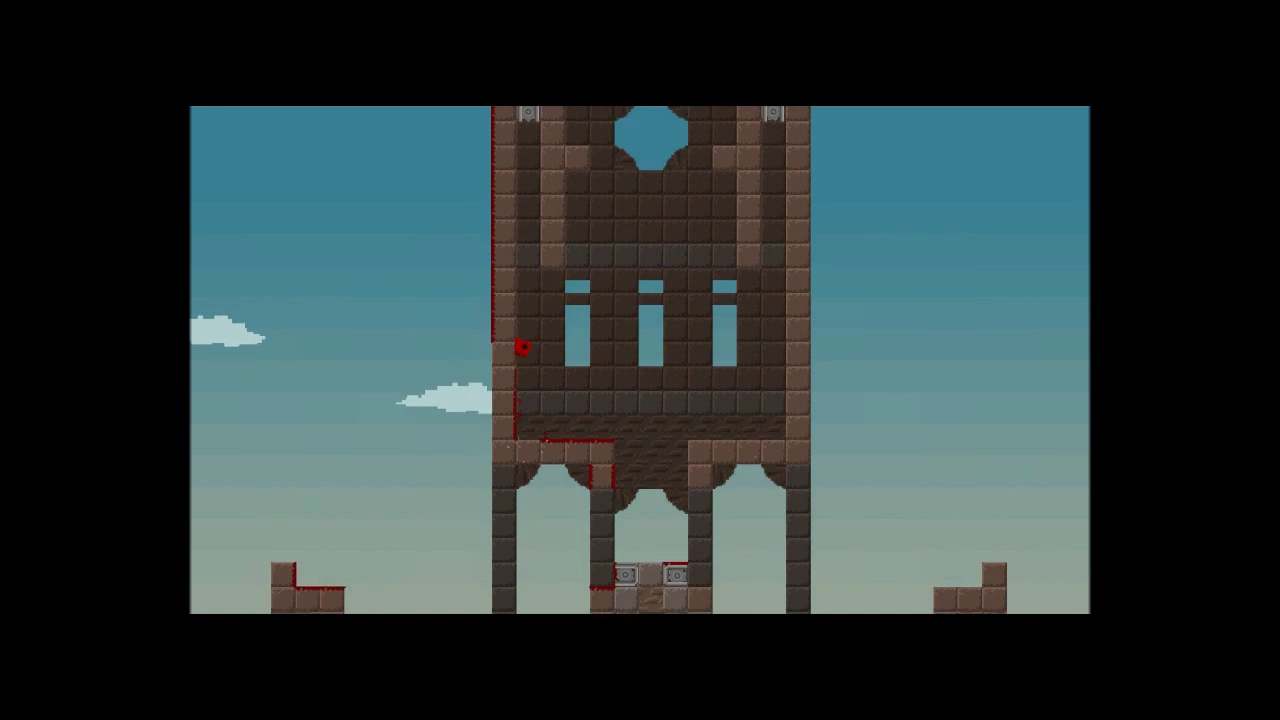
pyautogui.press('space')
pyautogui.press('space')
pyautogui.press('Left')
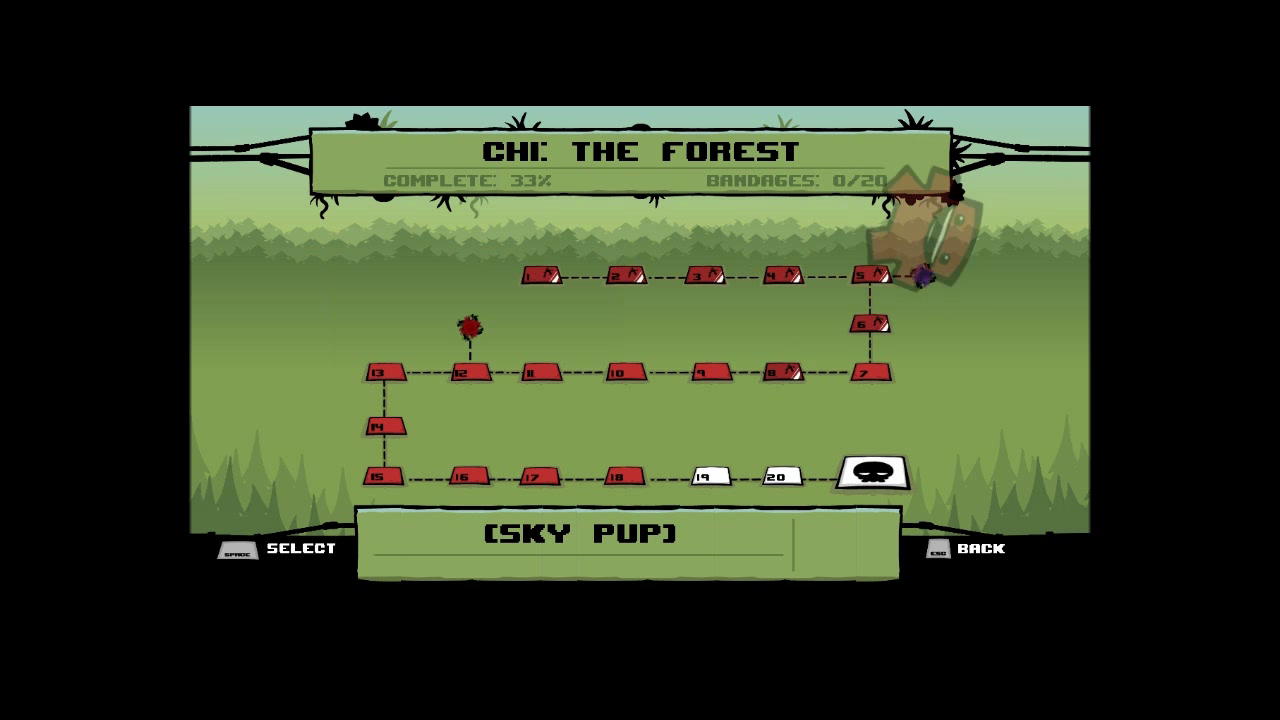
# Move across the forest map past levels 5 and 7 to 1-10 The Levee.
pyautogui.press('Left')
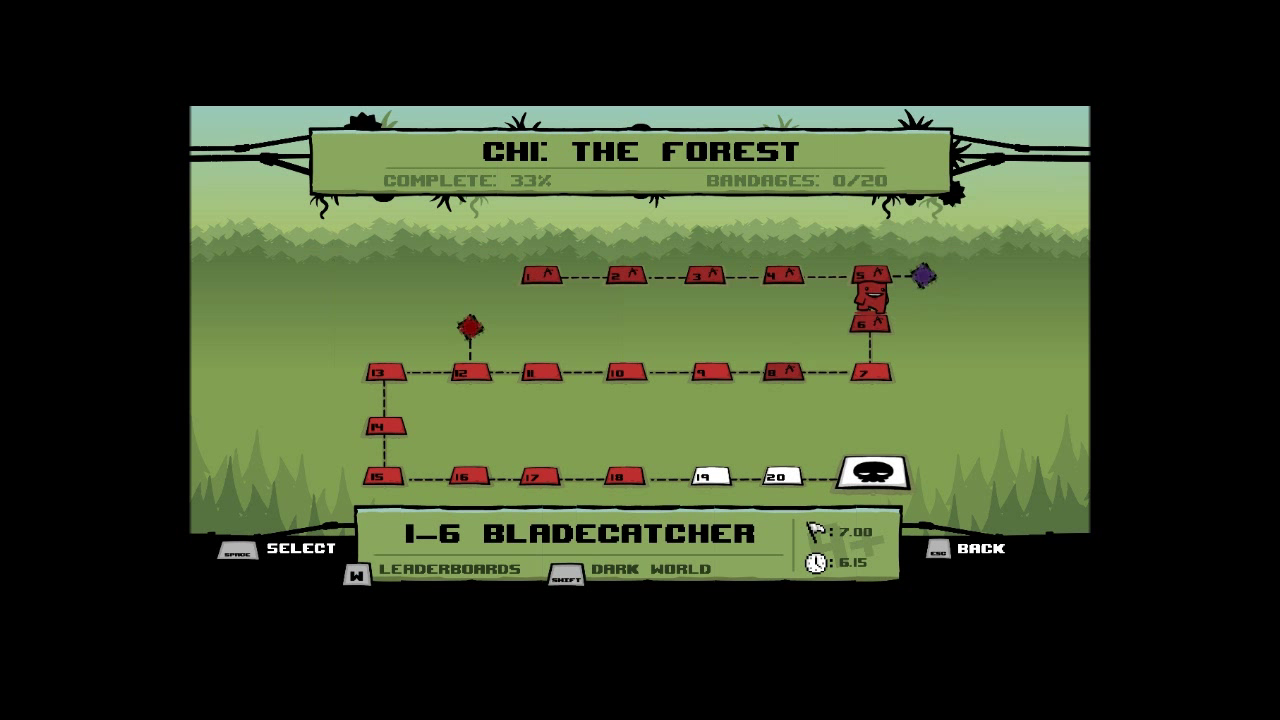
pyautogui.press('Up')
pyautogui.press('Right')
pyautogui.press('Left')
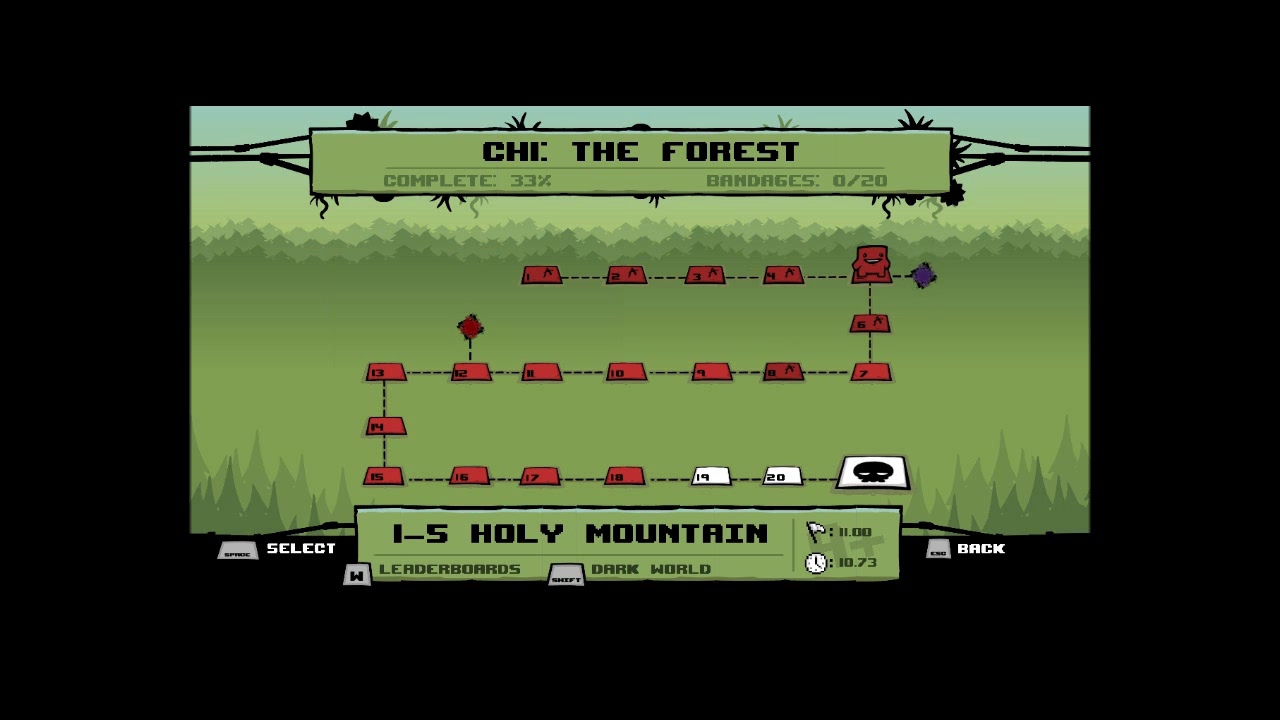
pyautogui.press('Down')
pyautogui.press('Left')
pyautogui.press('Left')
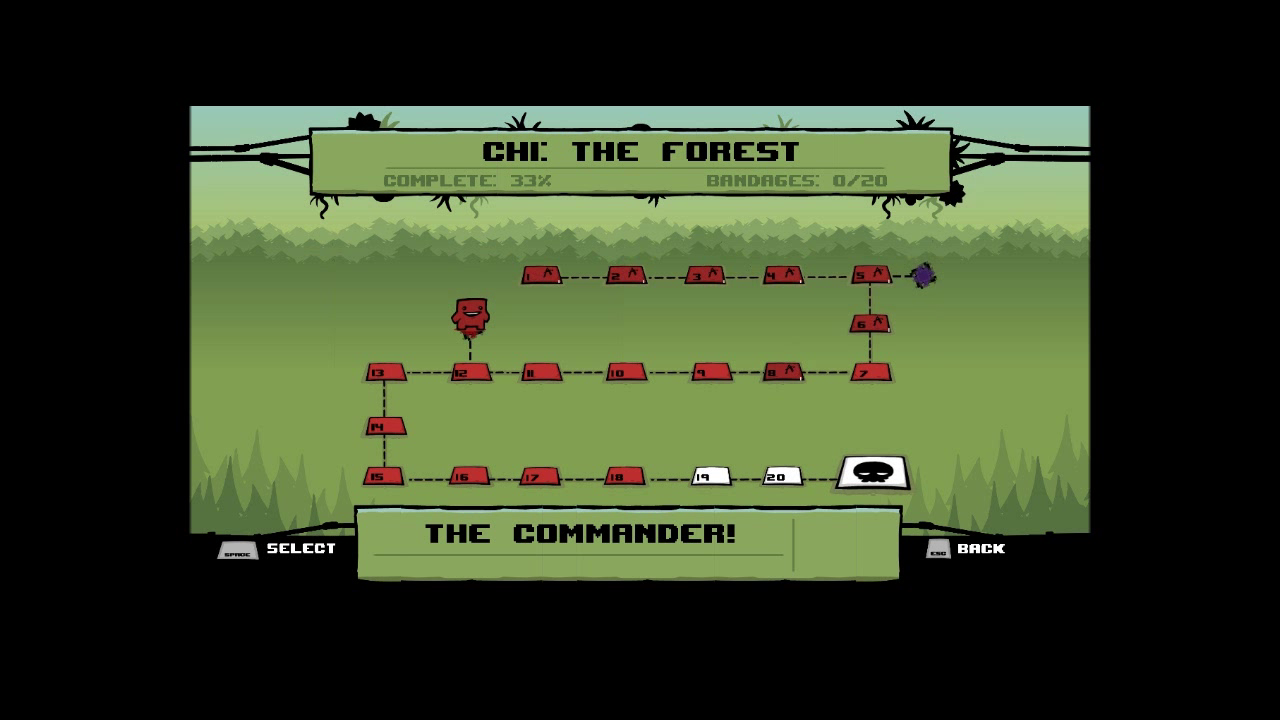
# Walk the map from the Commander node past levels 12 and 18, then back to 1-19 Intermission.
pyautogui.press('Down')
pyautogui.press('Left')
pyautogui.press('Right')
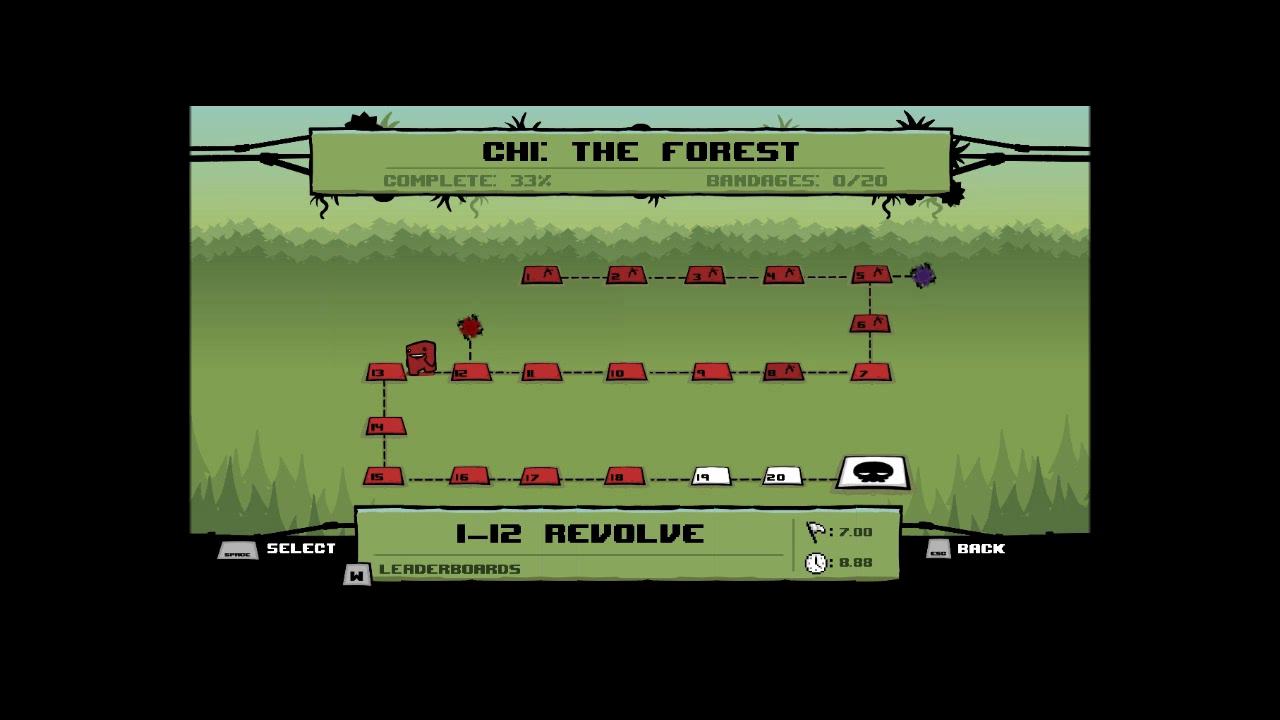
pyautogui.press('Left')
pyautogui.press('Down')
pyautogui.press('Down')
pyautogui.press('Right')
pyautogui.press('Right')
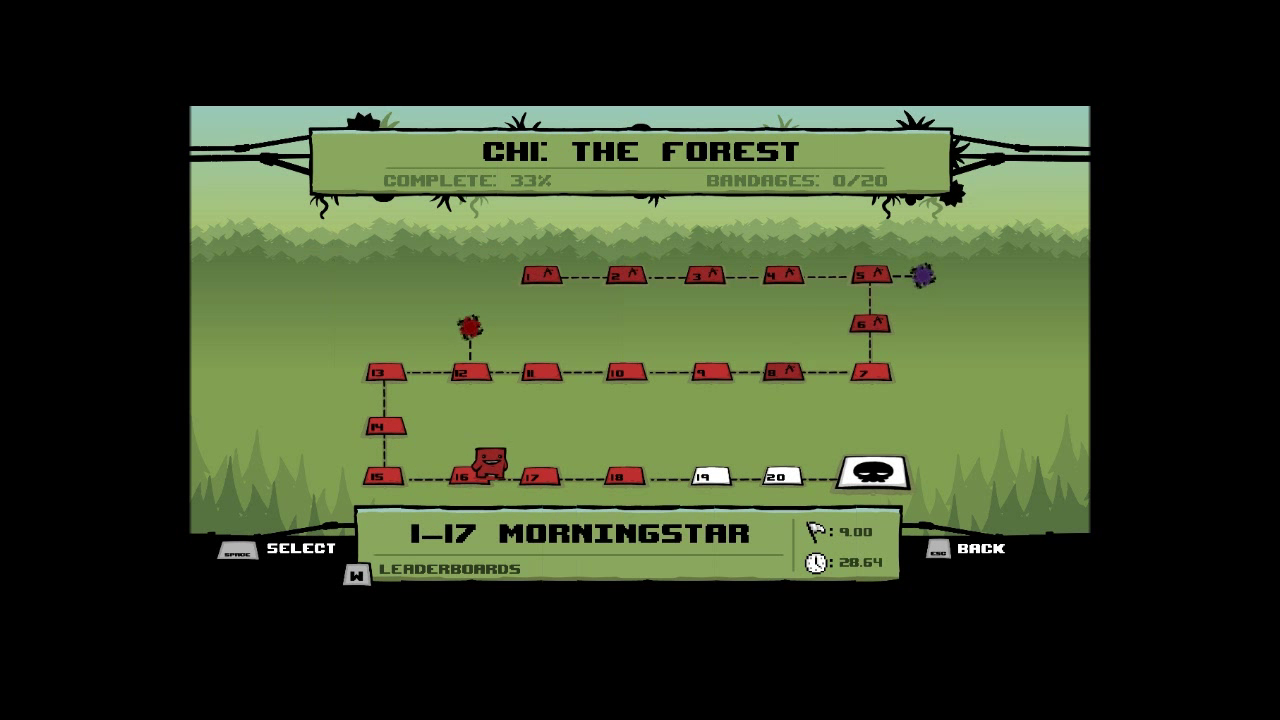
pyautogui.press('Right')
pyautogui.press('Right')
pyautogui.press('Right')
pyautogui.press('Right')
pyautogui.press('Left')
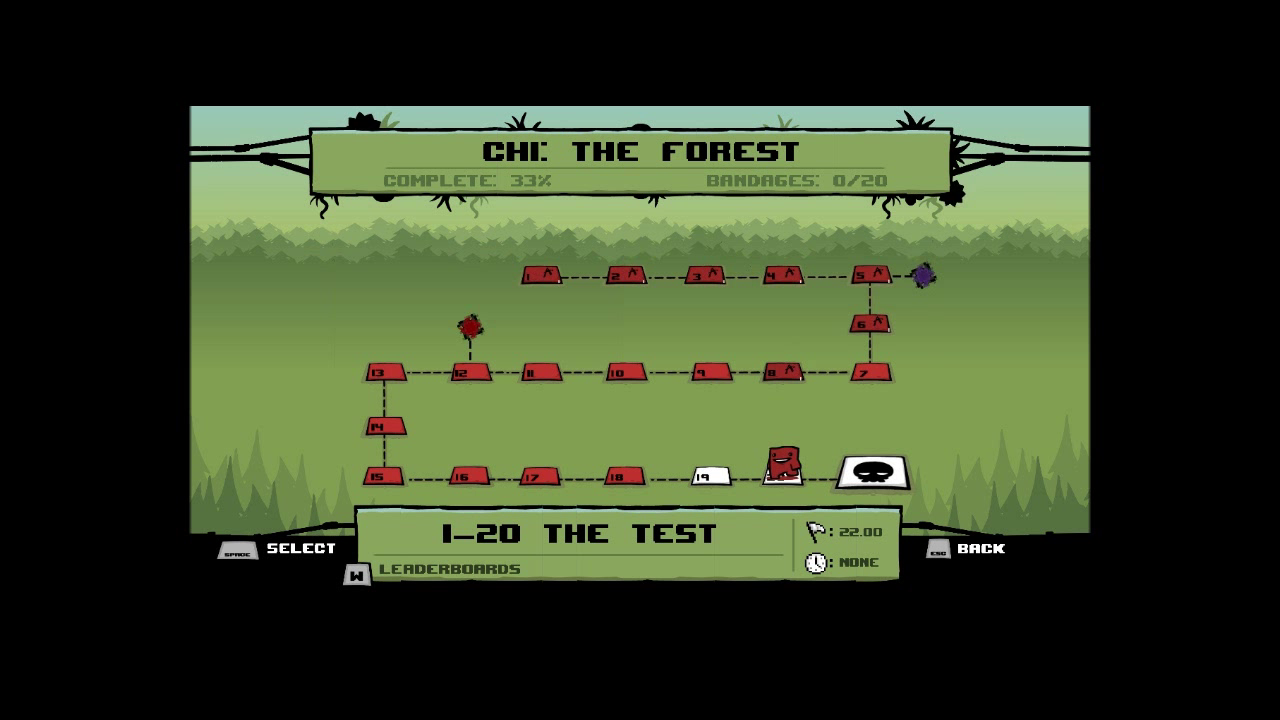
pyautogui.press('Left')
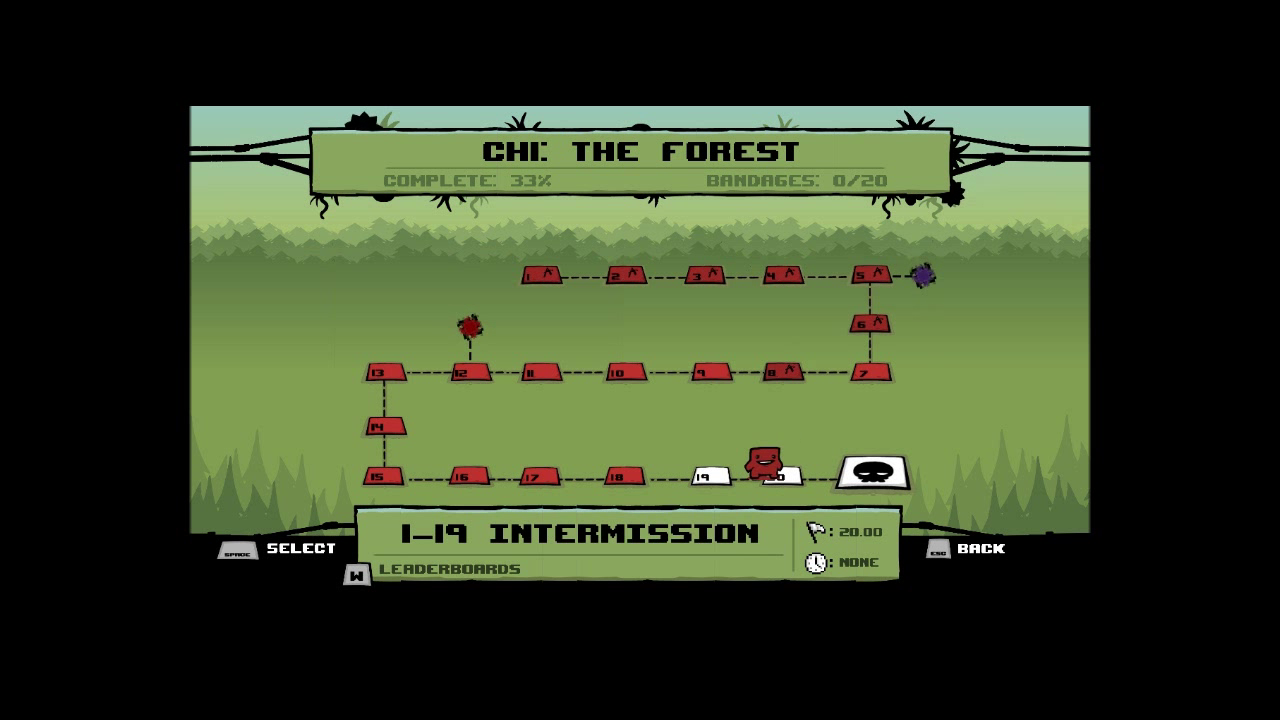